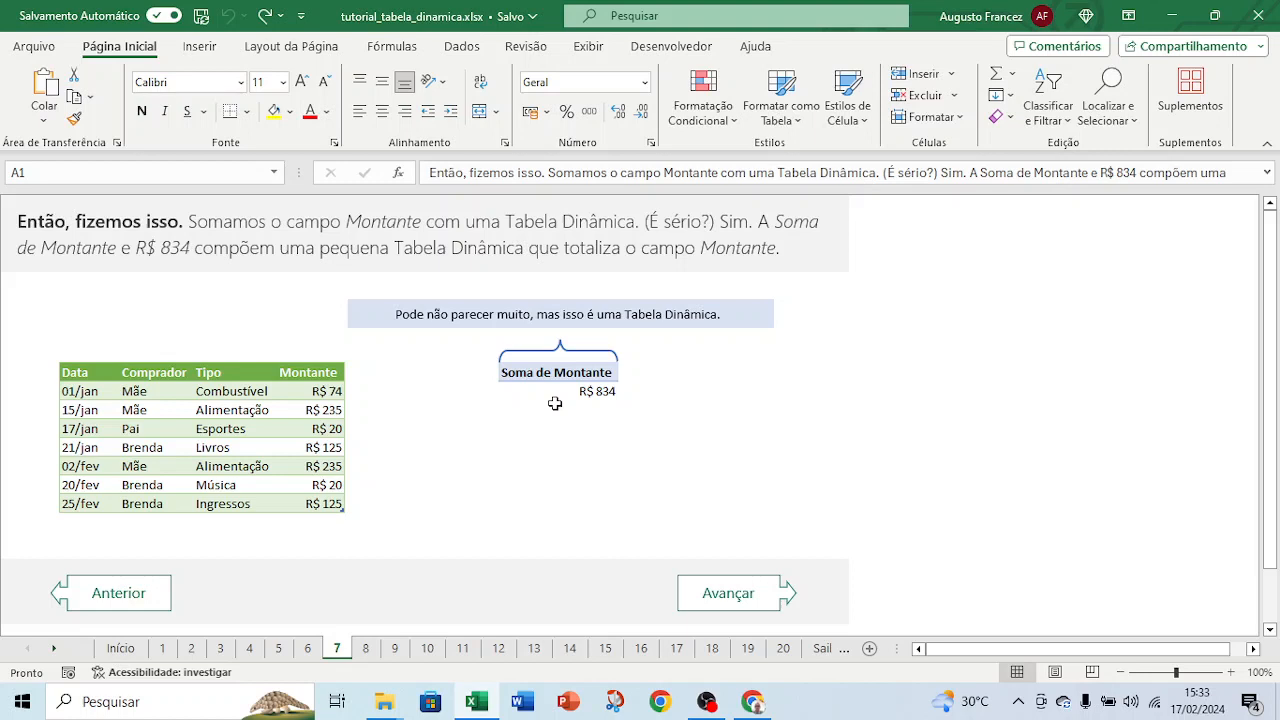
pyautogui.click(581, 459)
pyautogui.click(860, 430)
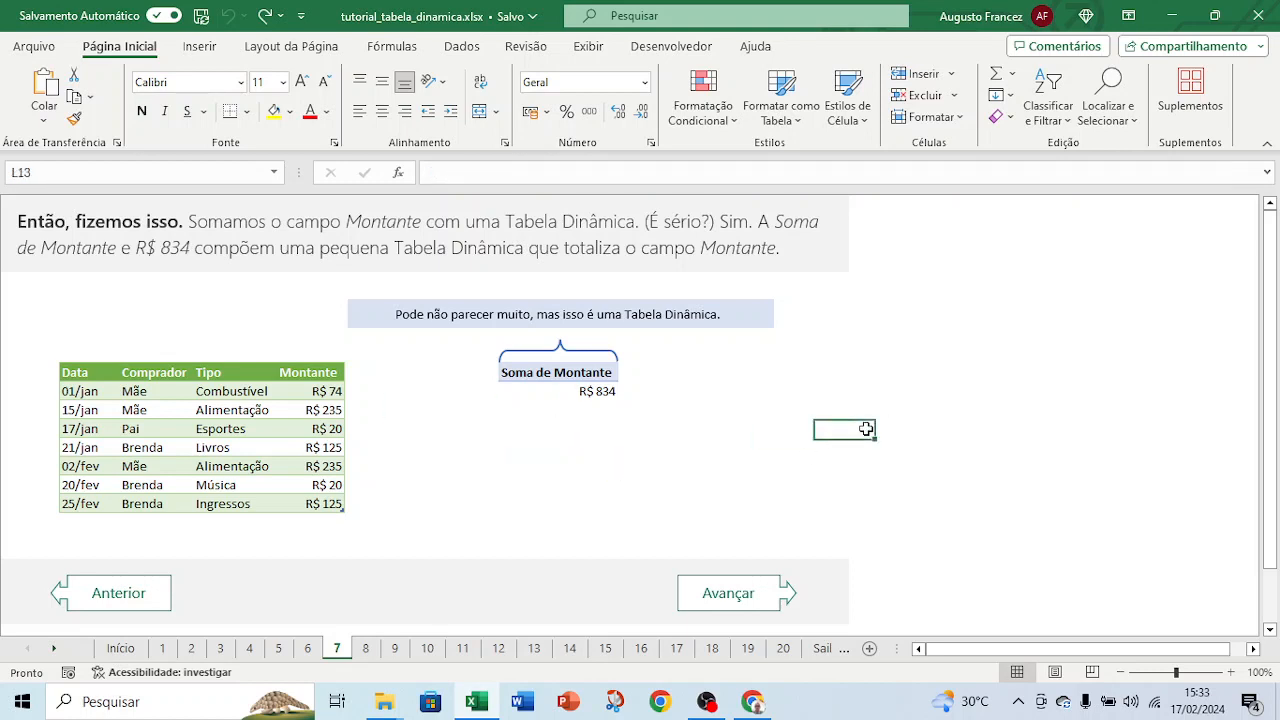
pyautogui.click(945, 375)
pyautogui.click(830, 432)
pyautogui.click(816, 447)
pyautogui.click(945, 488)
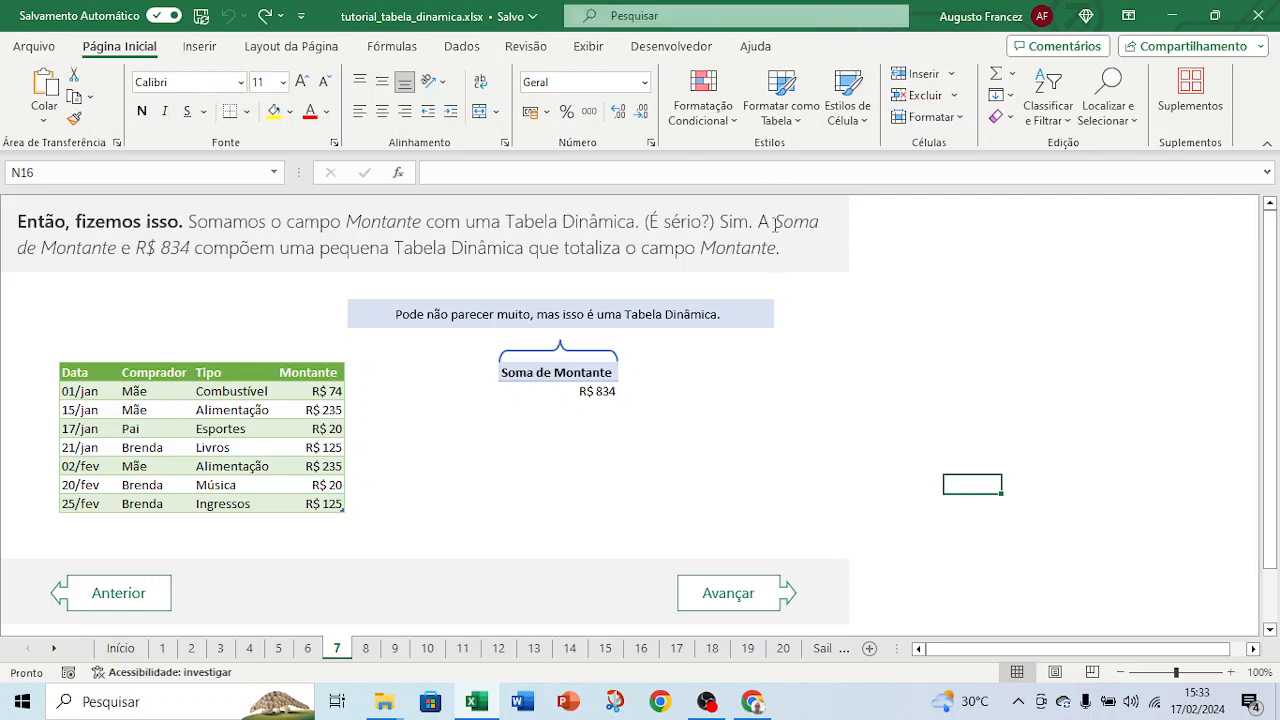
# Examine the existing Soma de Montante pivot table and compare it with the source expense table's Montante column
pyautogui.click(554, 375)
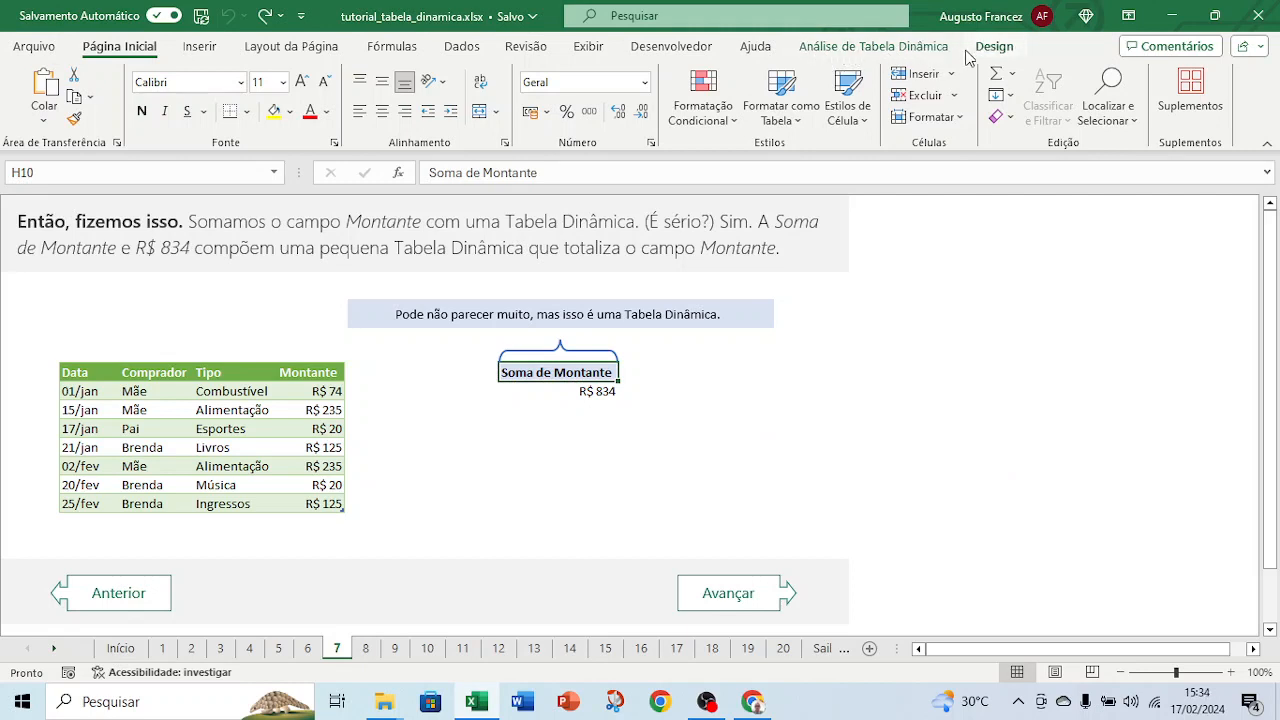
pyautogui.click(524, 390)
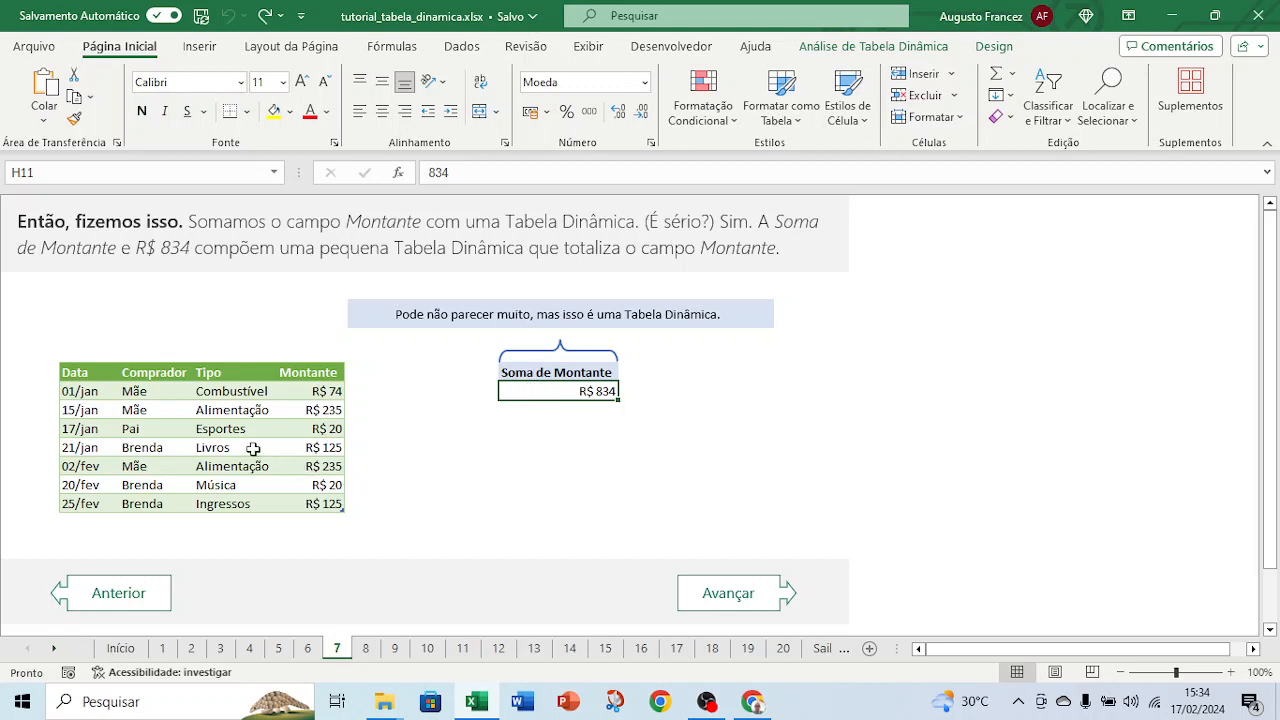
pyautogui.click(438, 463)
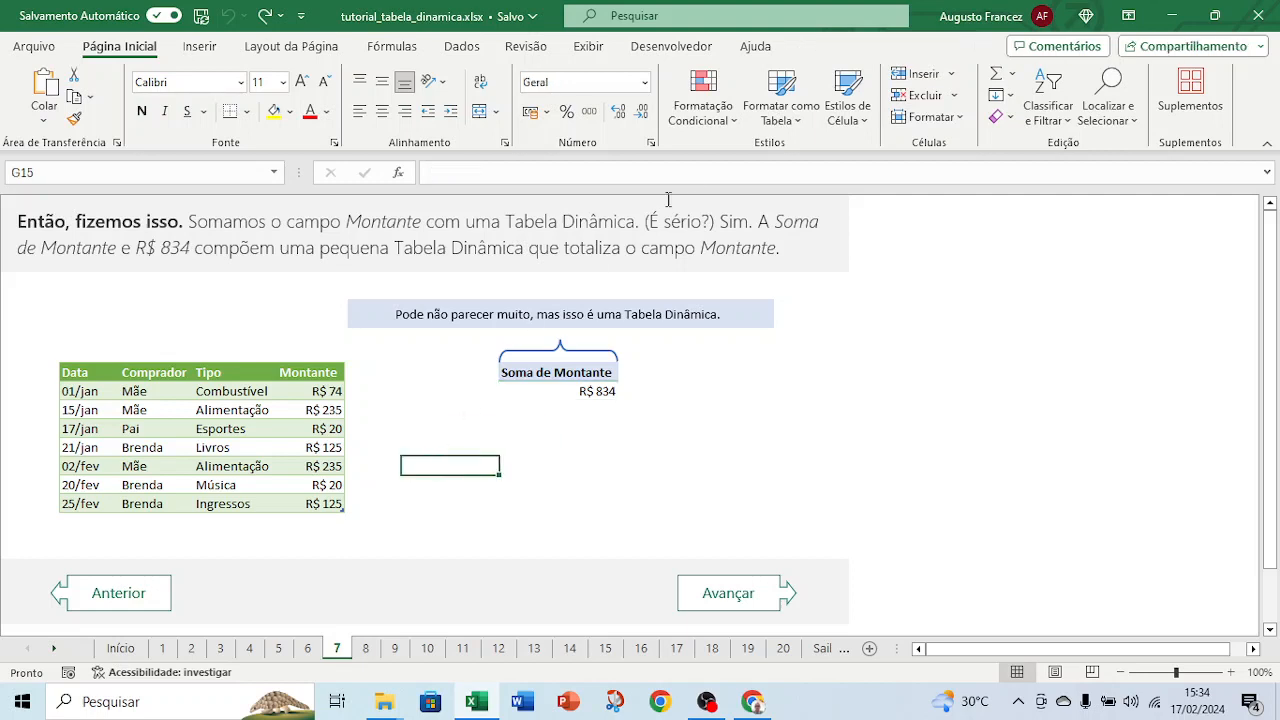
pyautogui.click(178, 445)
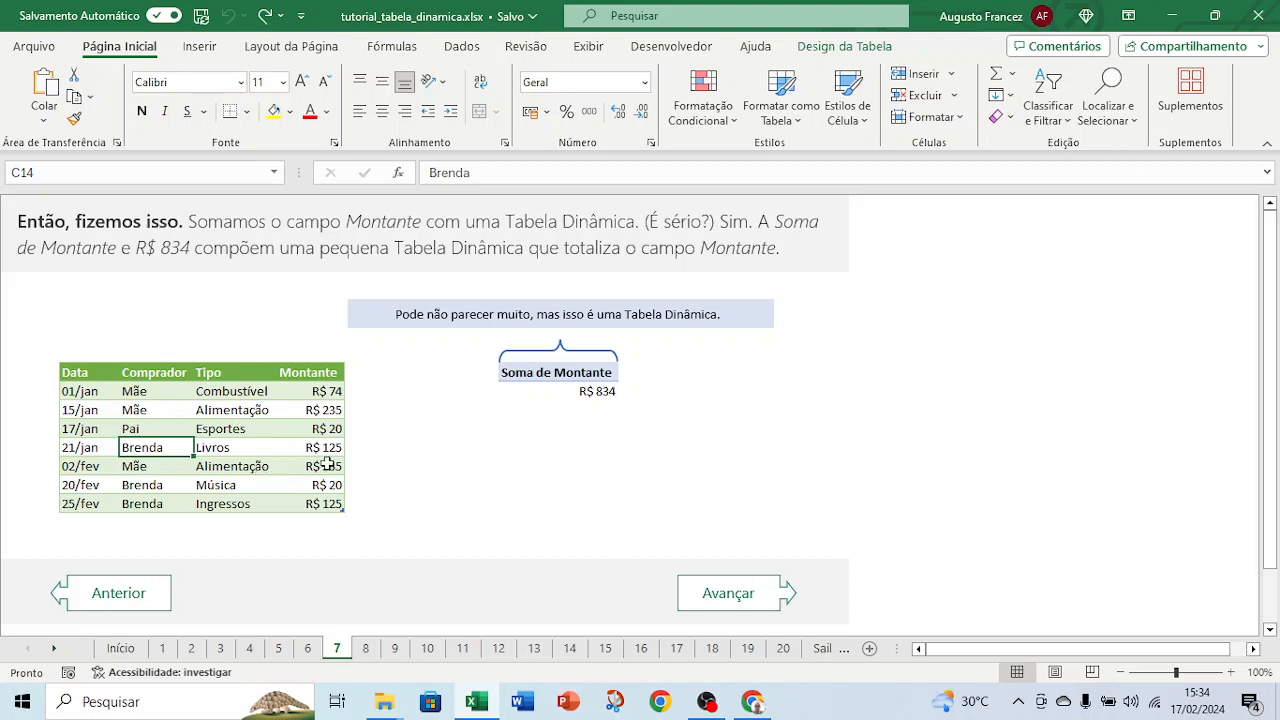
pyautogui.click(820, 50)
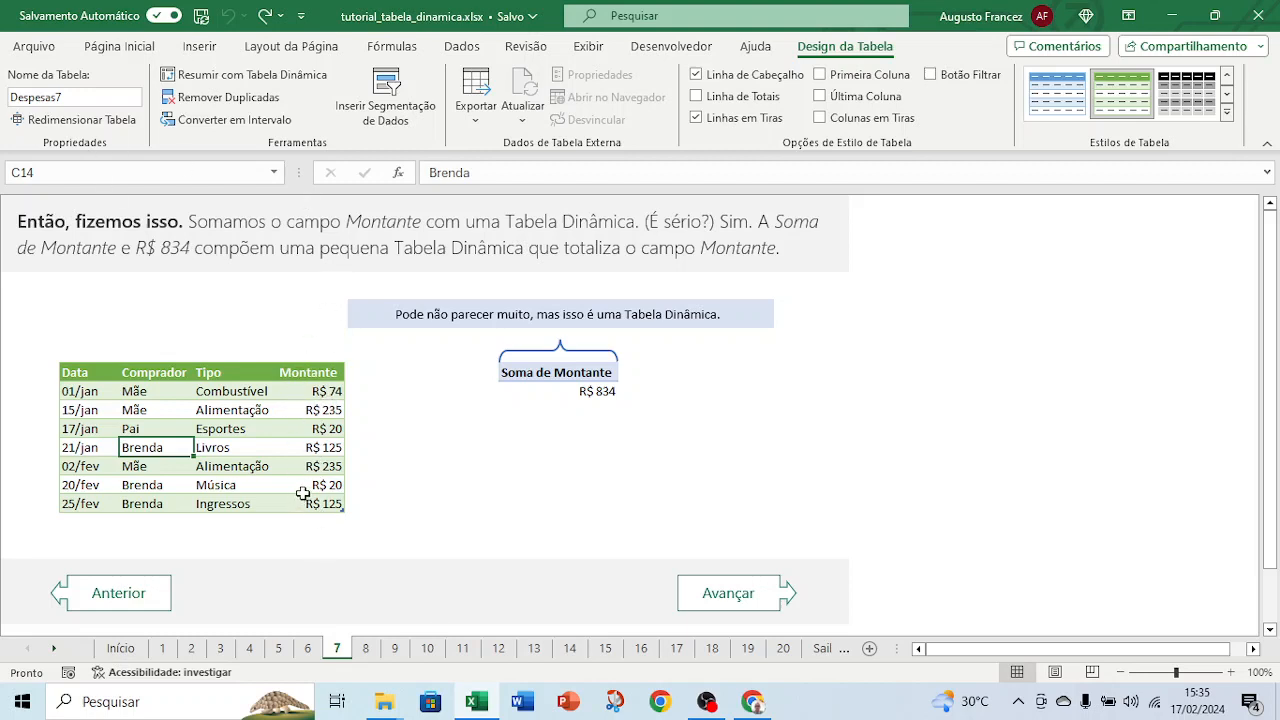
pyautogui.click(328, 389)
pyautogui.click(324, 413)
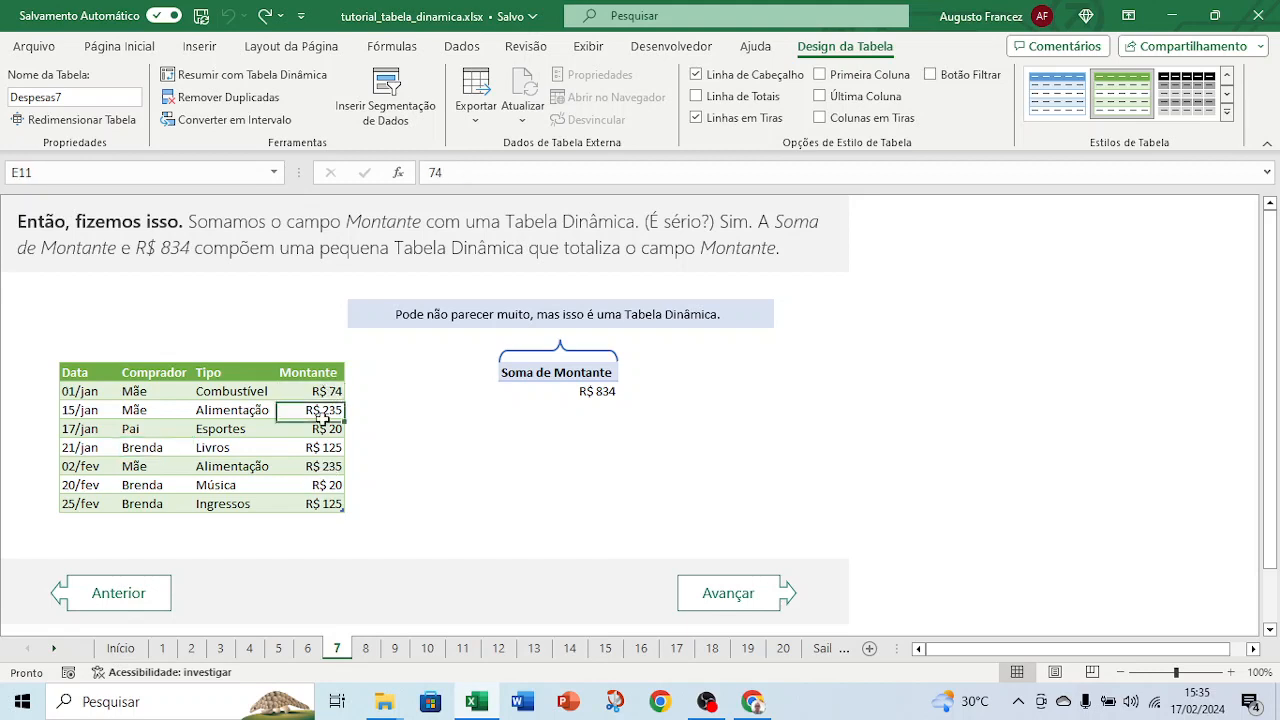
pyautogui.click(325, 430)
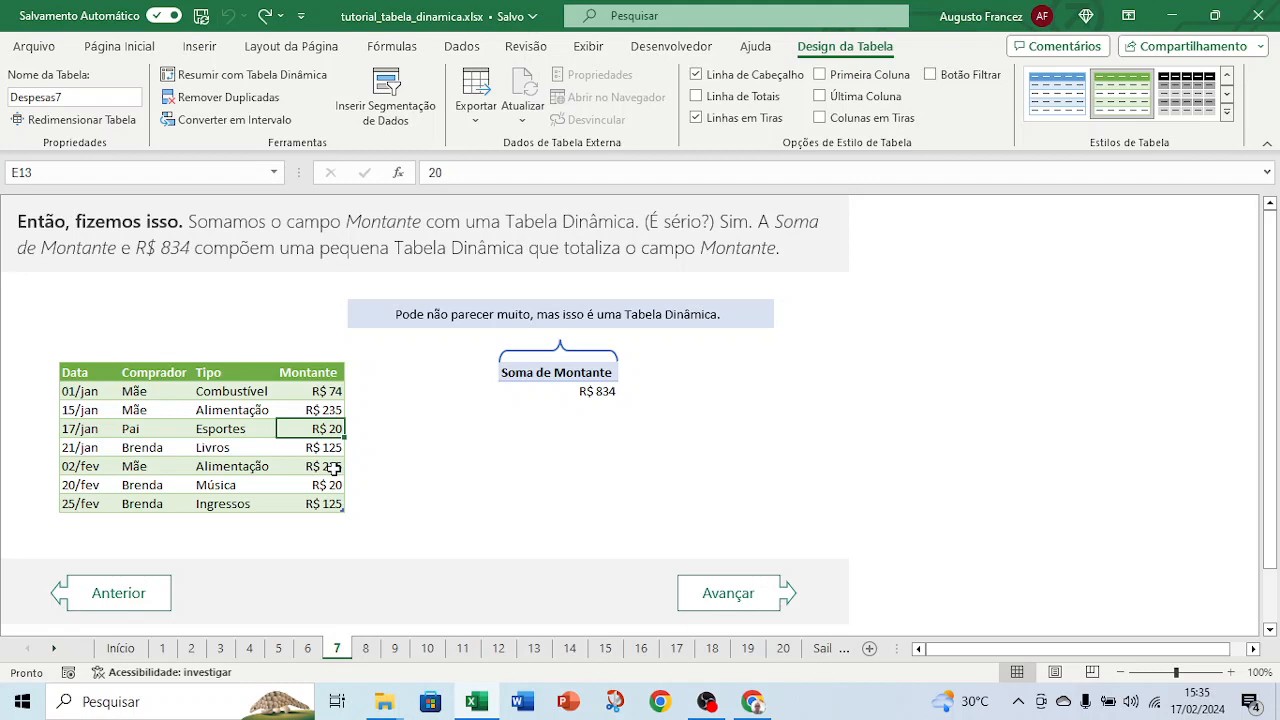
pyautogui.click(575, 379)
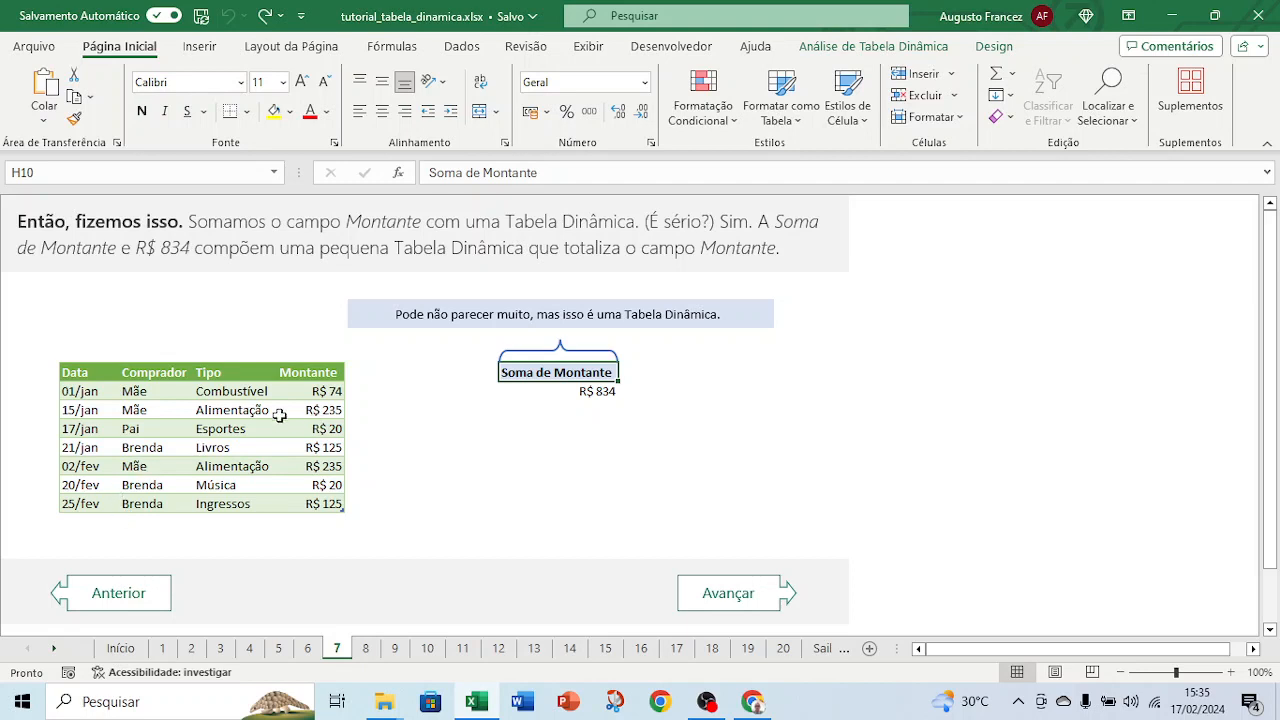
# Insert a pivot table from the Despesas7 table, placed on the existing sheet 7 at cell M9
pyautogui.click(215, 430)
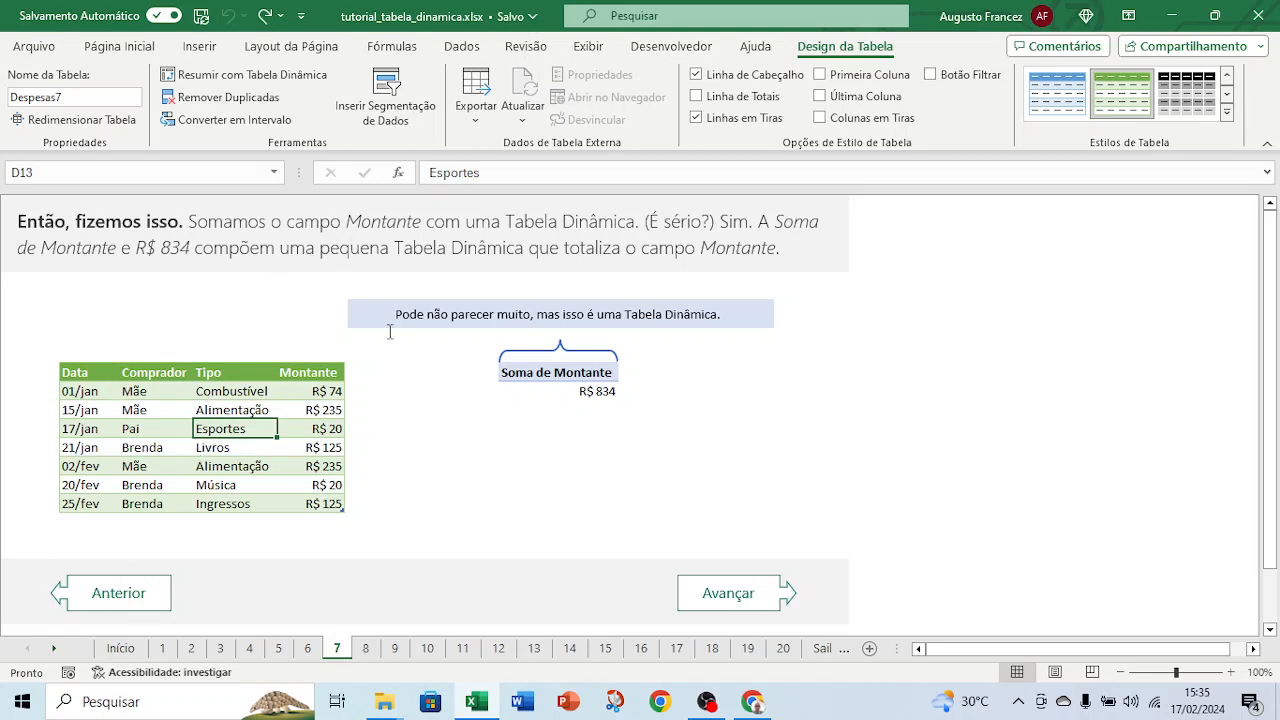
pyautogui.click(200, 47)
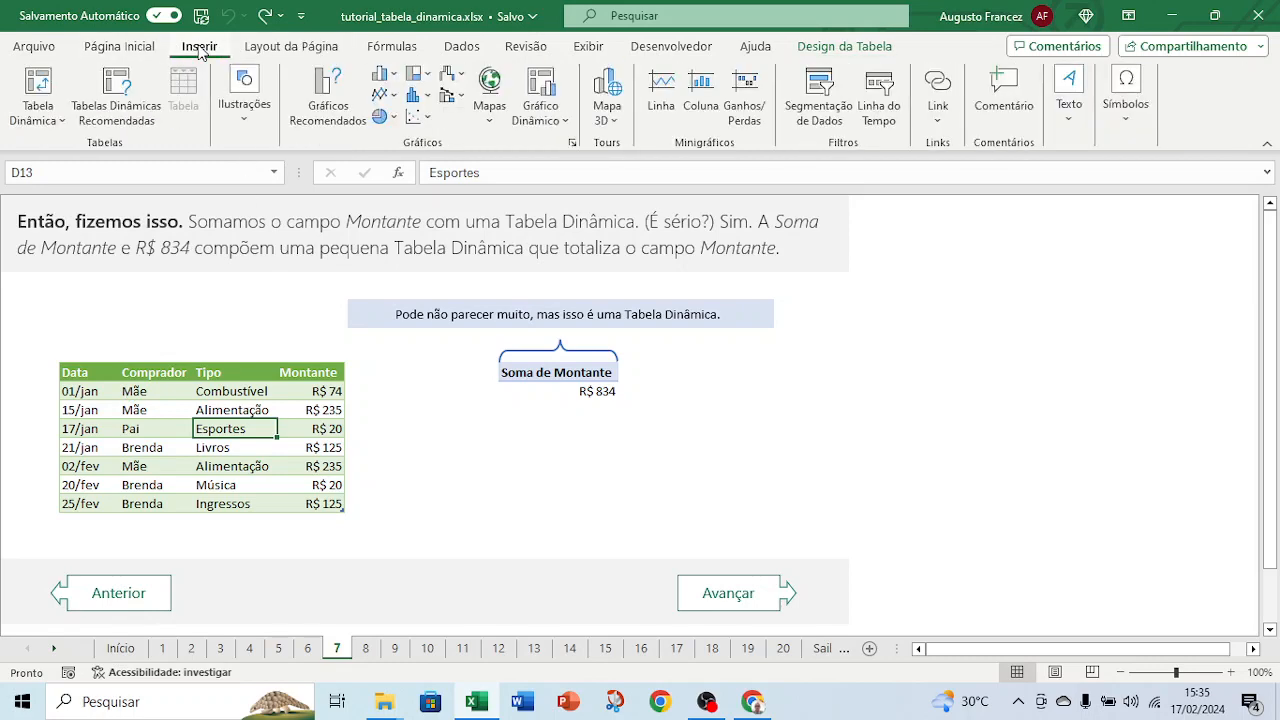
pyautogui.click(38, 92)
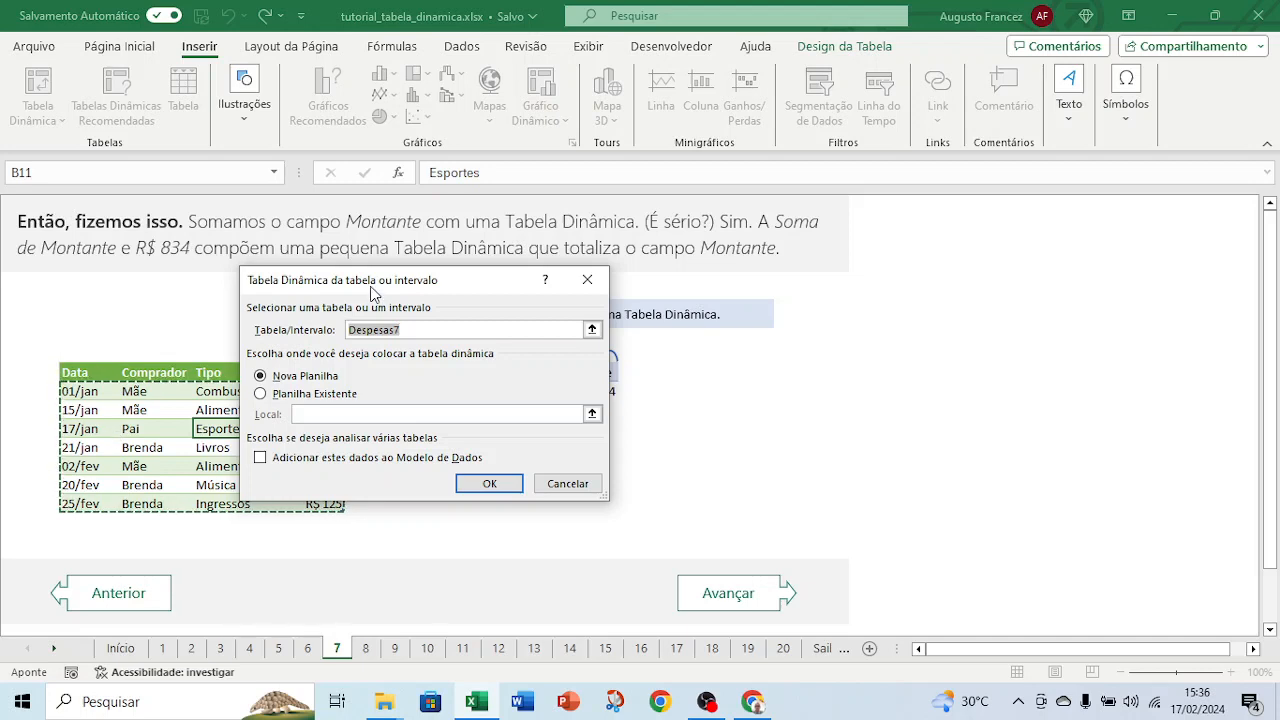
pyautogui.moveTo(374, 291); pyautogui.dragTo(559, 273)
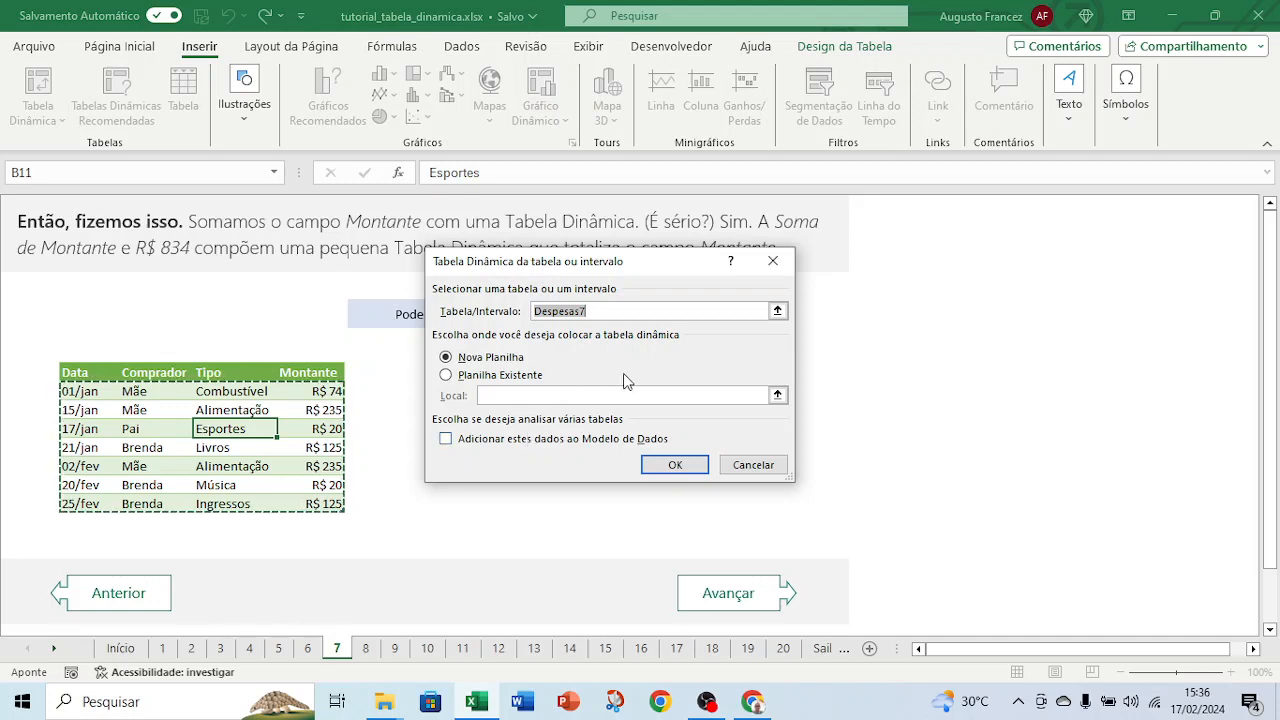
pyautogui.click(449, 376)
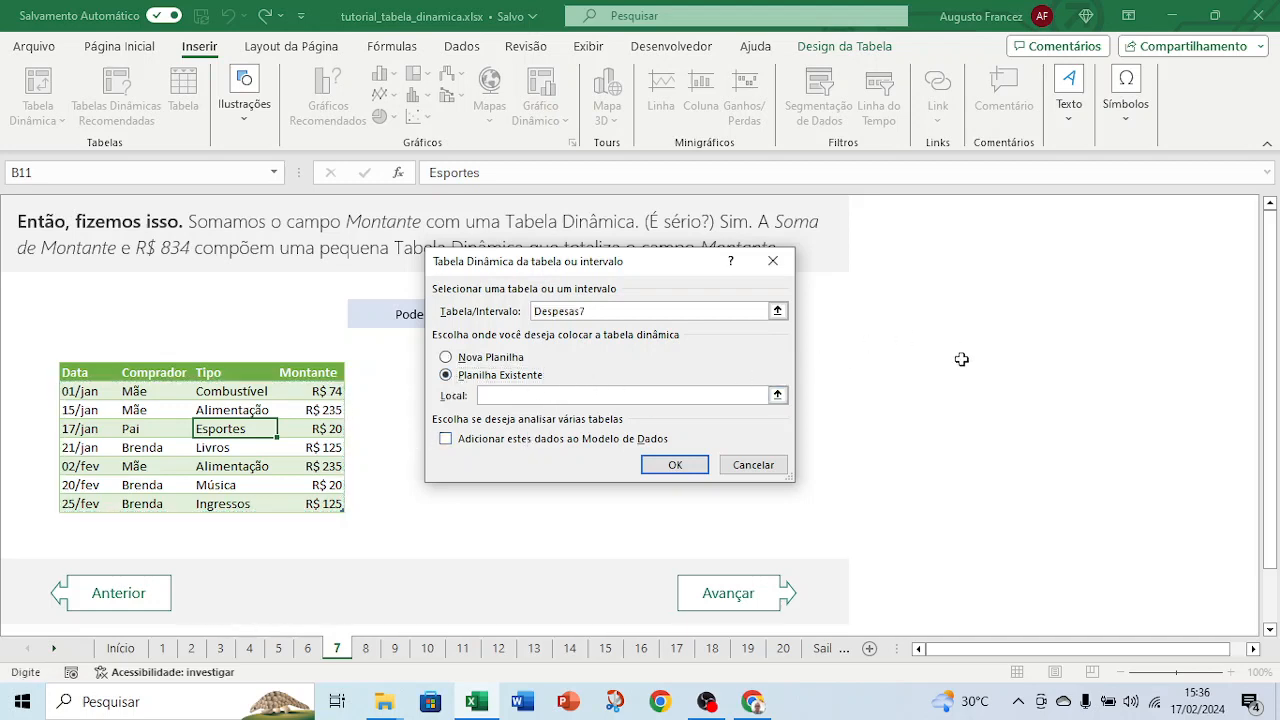
pyautogui.click(908, 353)
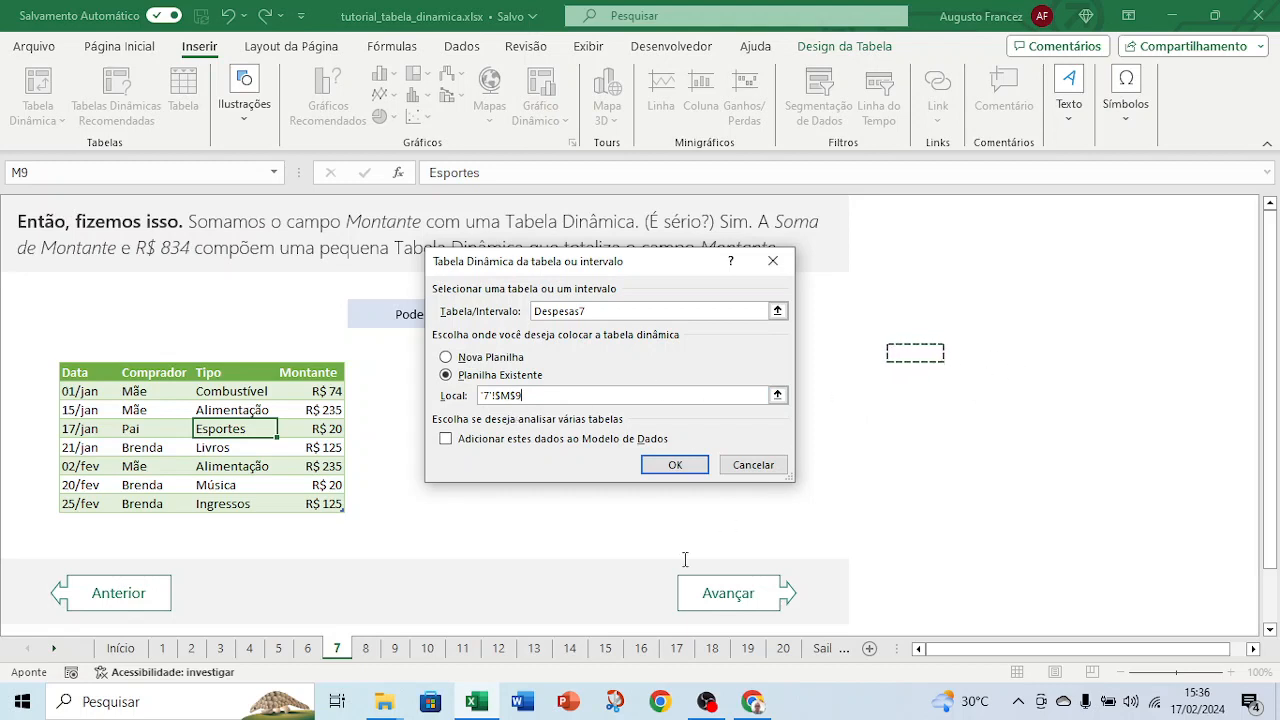
pyautogui.click(675, 465)
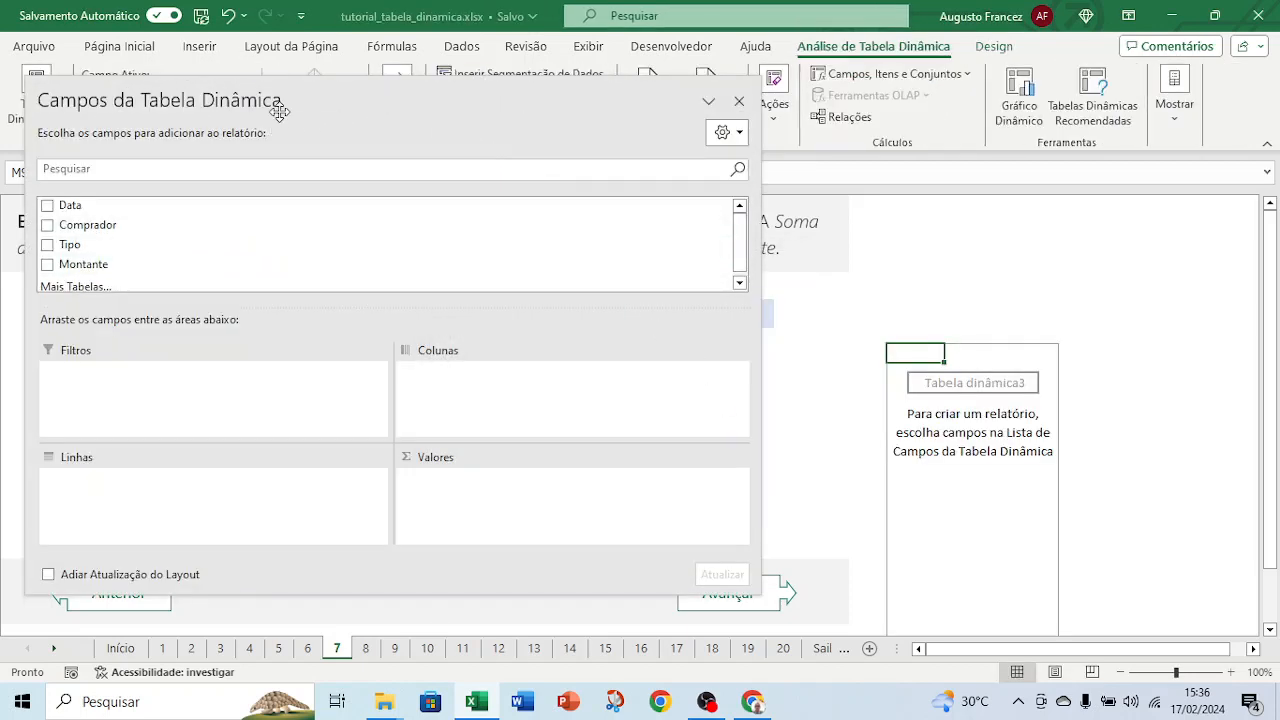
# Try out the Montante field and the Comprador field in the new pivot table, removing each one again
pyautogui.moveTo(277, 106); pyautogui.dragTo(416, 81)
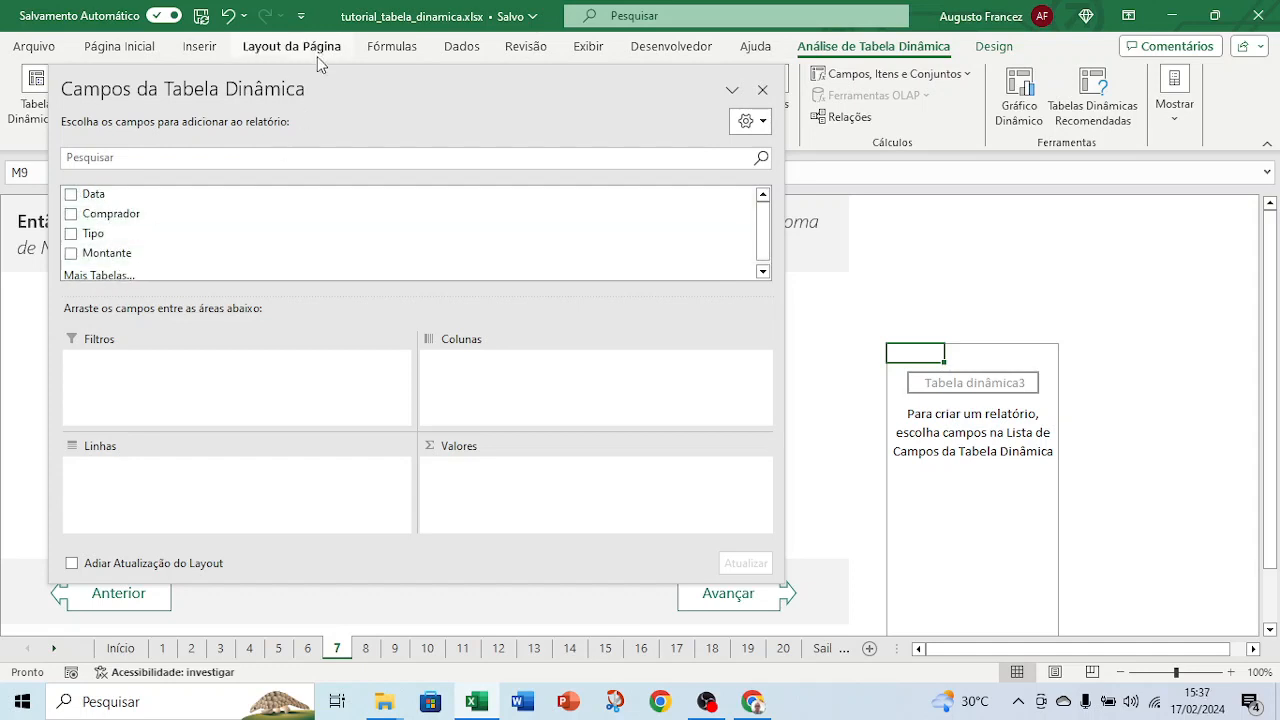
pyautogui.moveTo(416, 82); pyautogui.dragTo(837, 80)
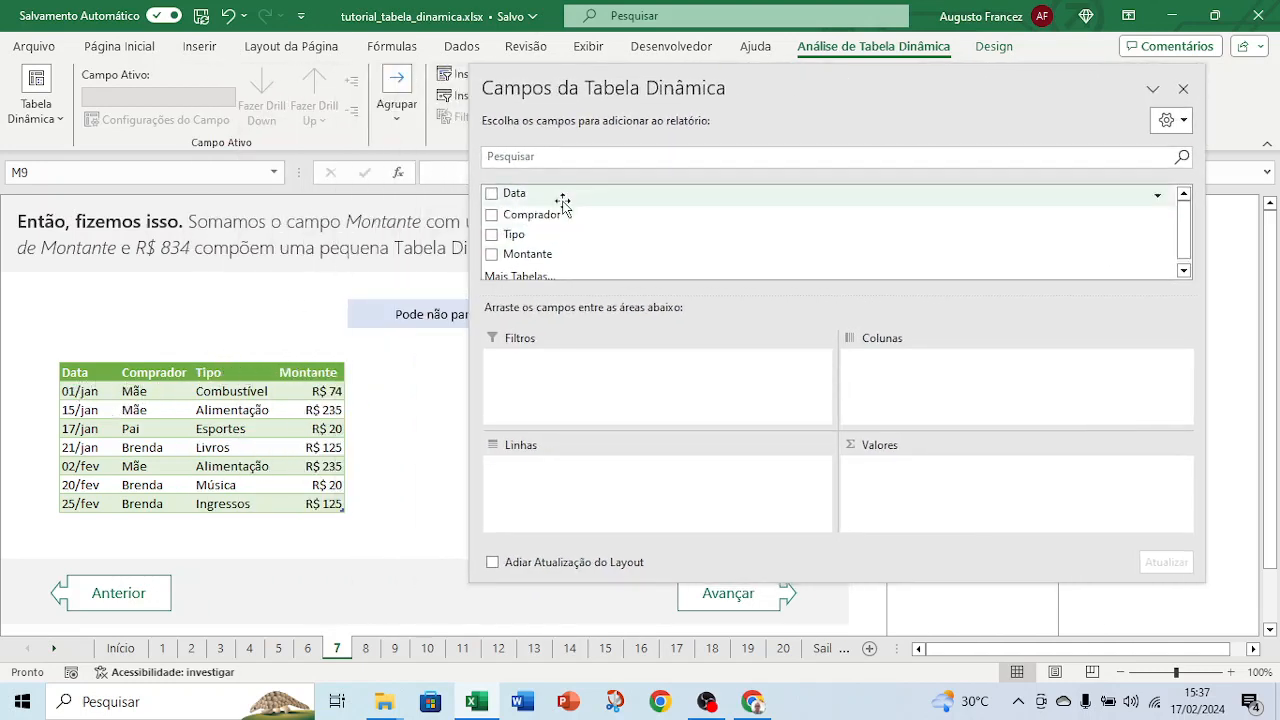
pyautogui.moveTo(655, 88); pyautogui.dragTo(409, 101)
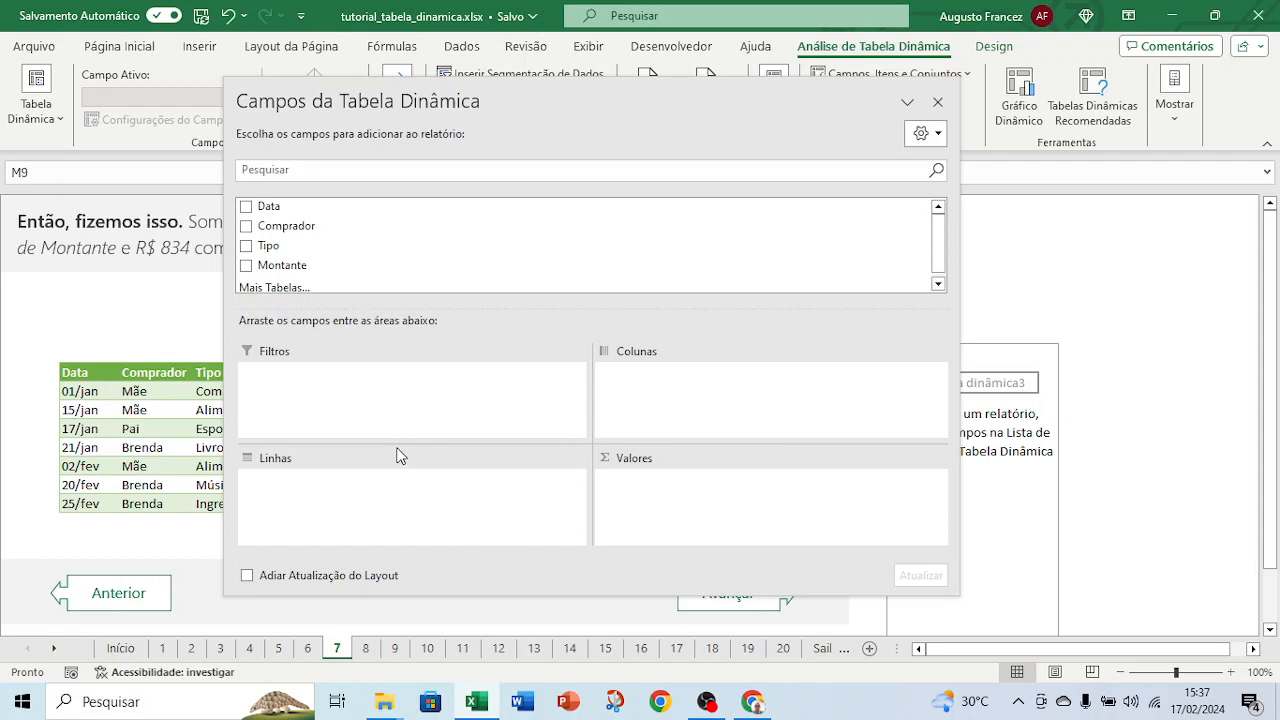
pyautogui.click(247, 267)
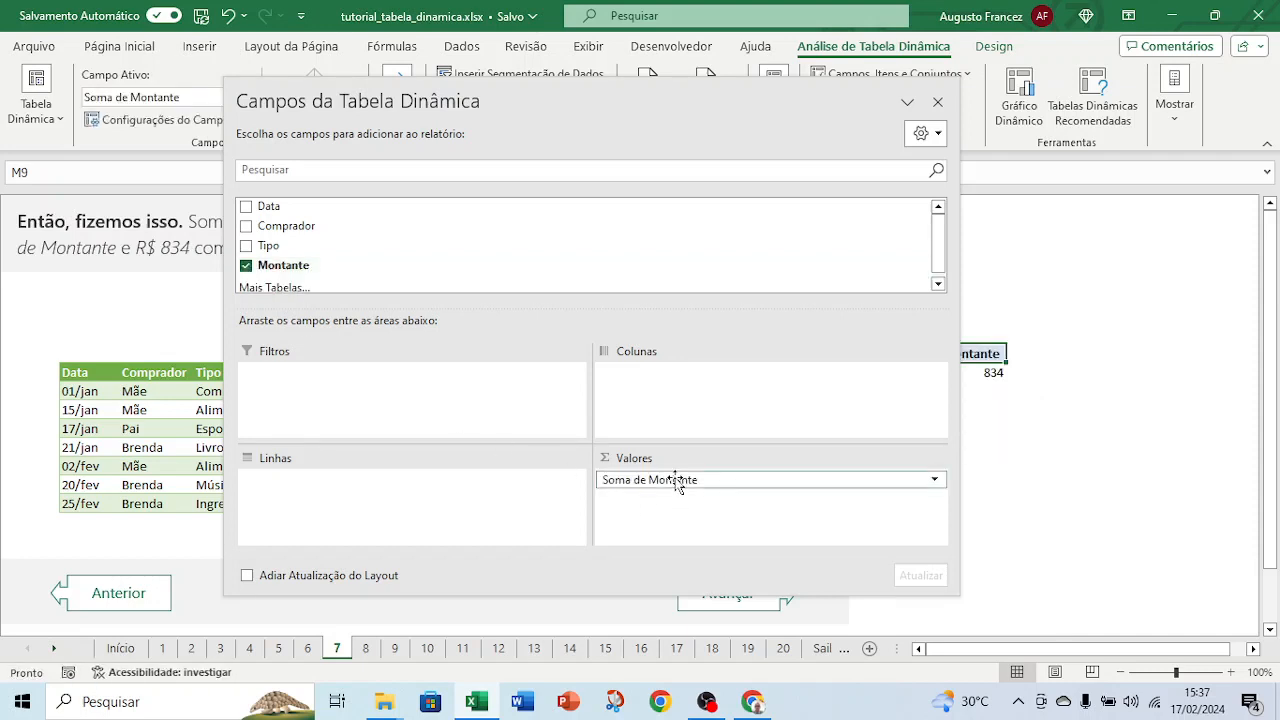
pyautogui.click(246, 266)
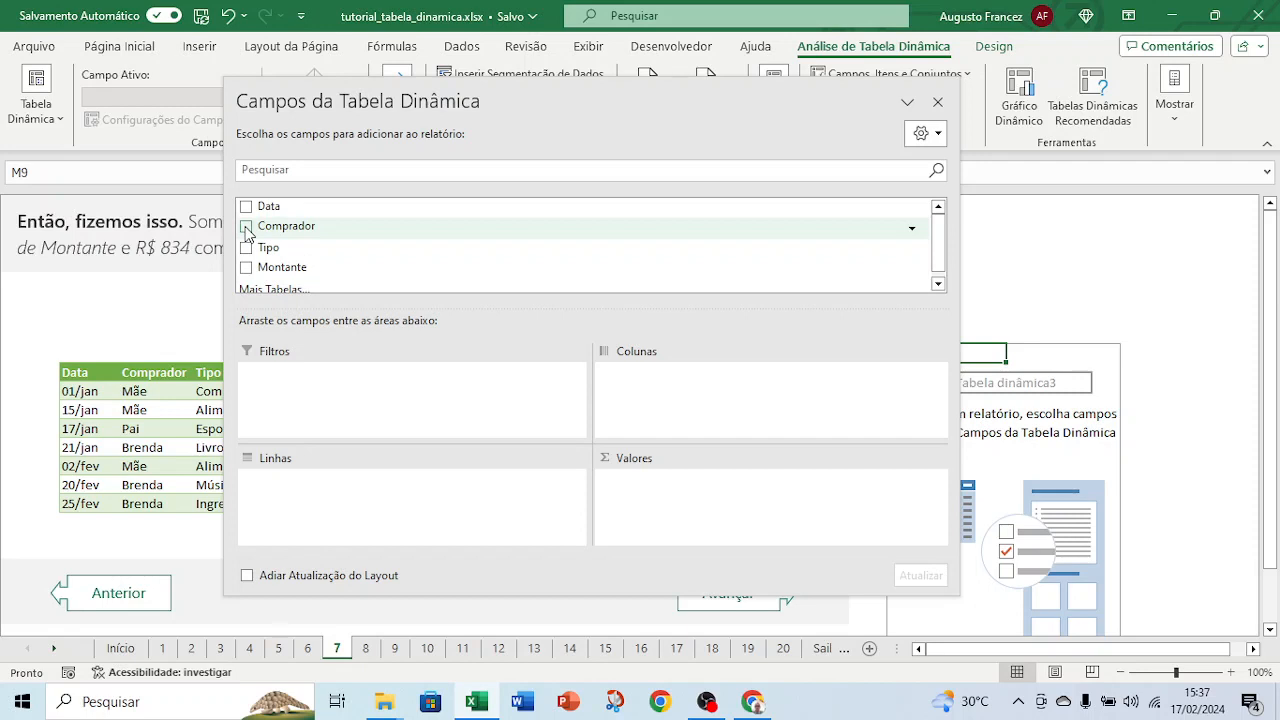
pyautogui.click(246, 227)
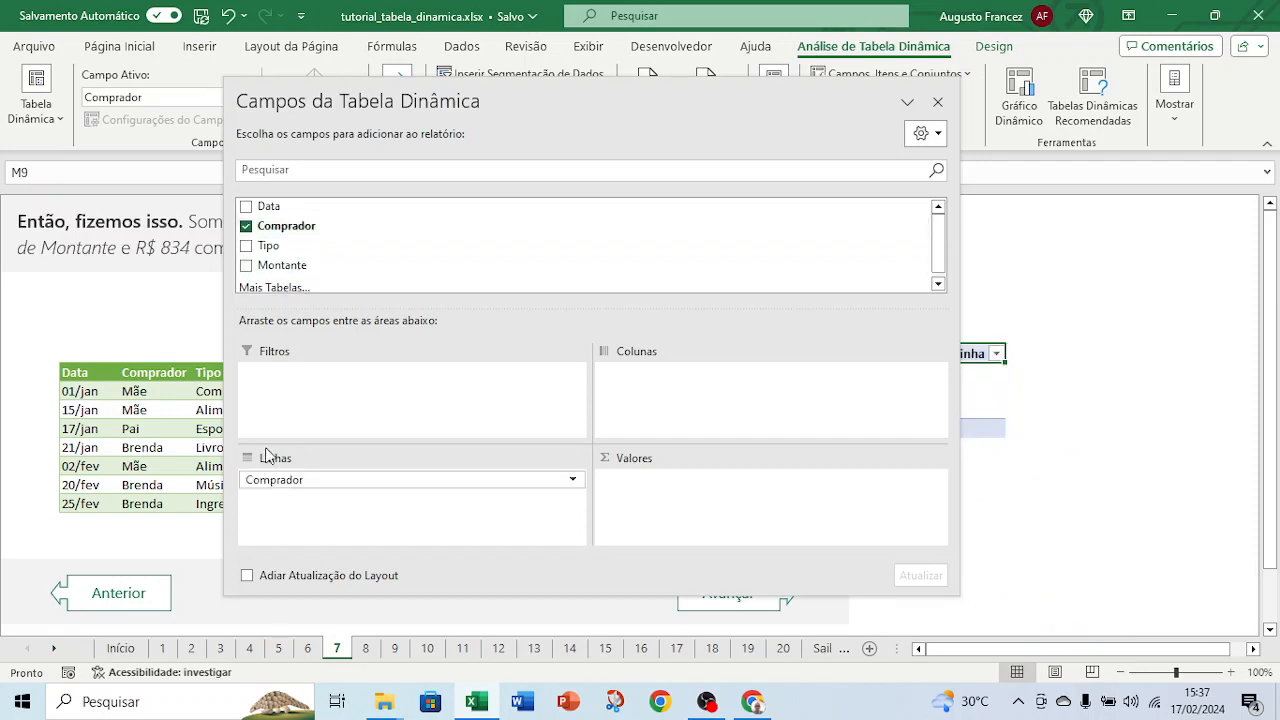
pyautogui.click(246, 228)
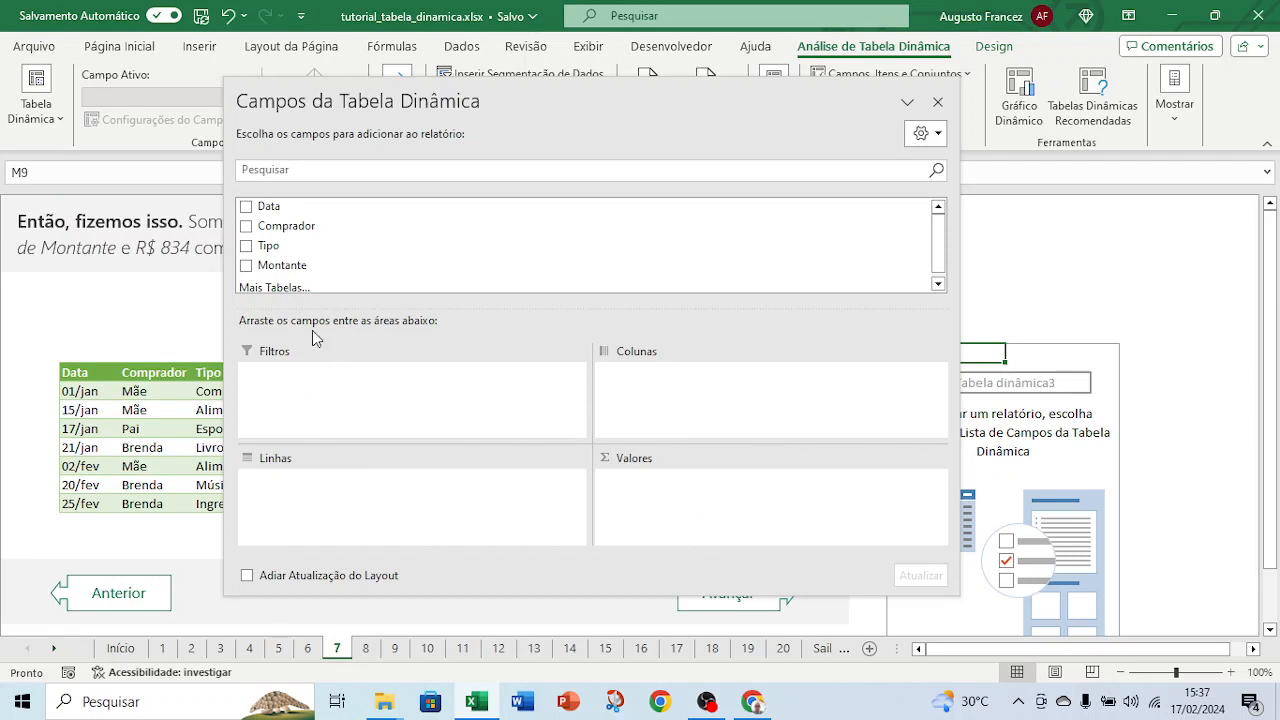
# Add the Montante field to the pivot table's Valores area and close the field list
pyautogui.moveTo(278, 272); pyautogui.dragTo(733, 508)
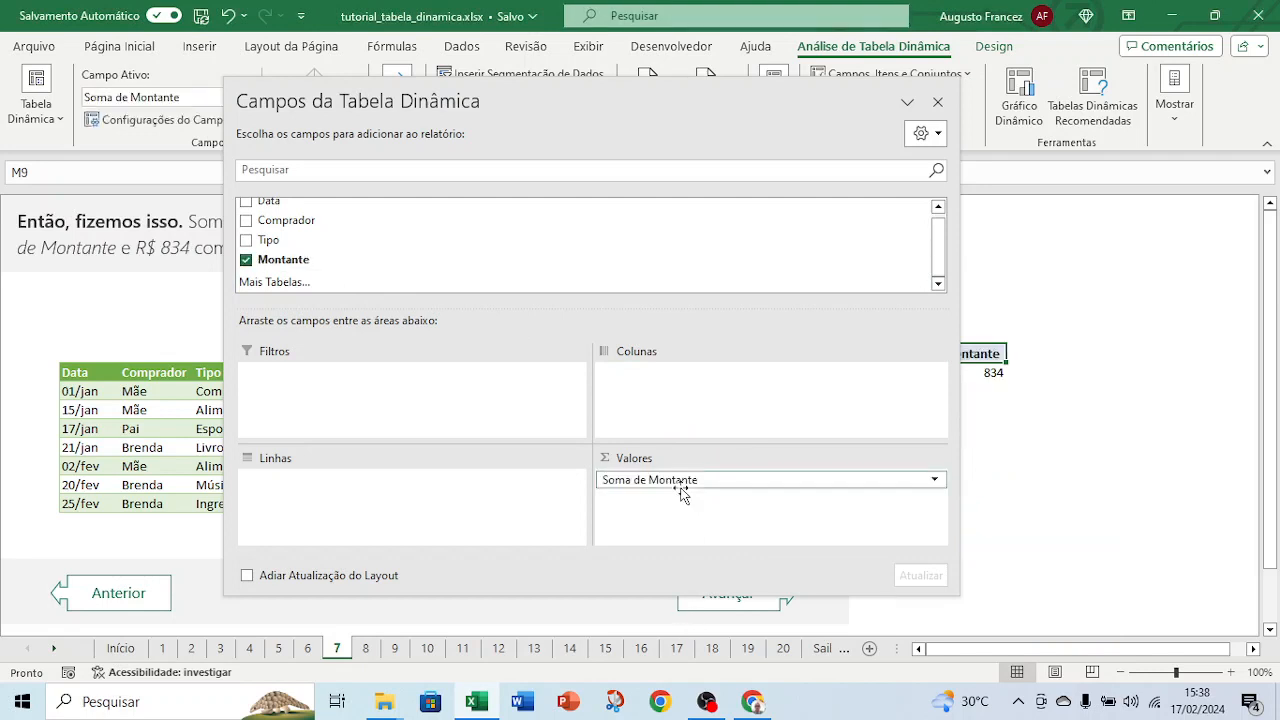
pyautogui.click(937, 102)
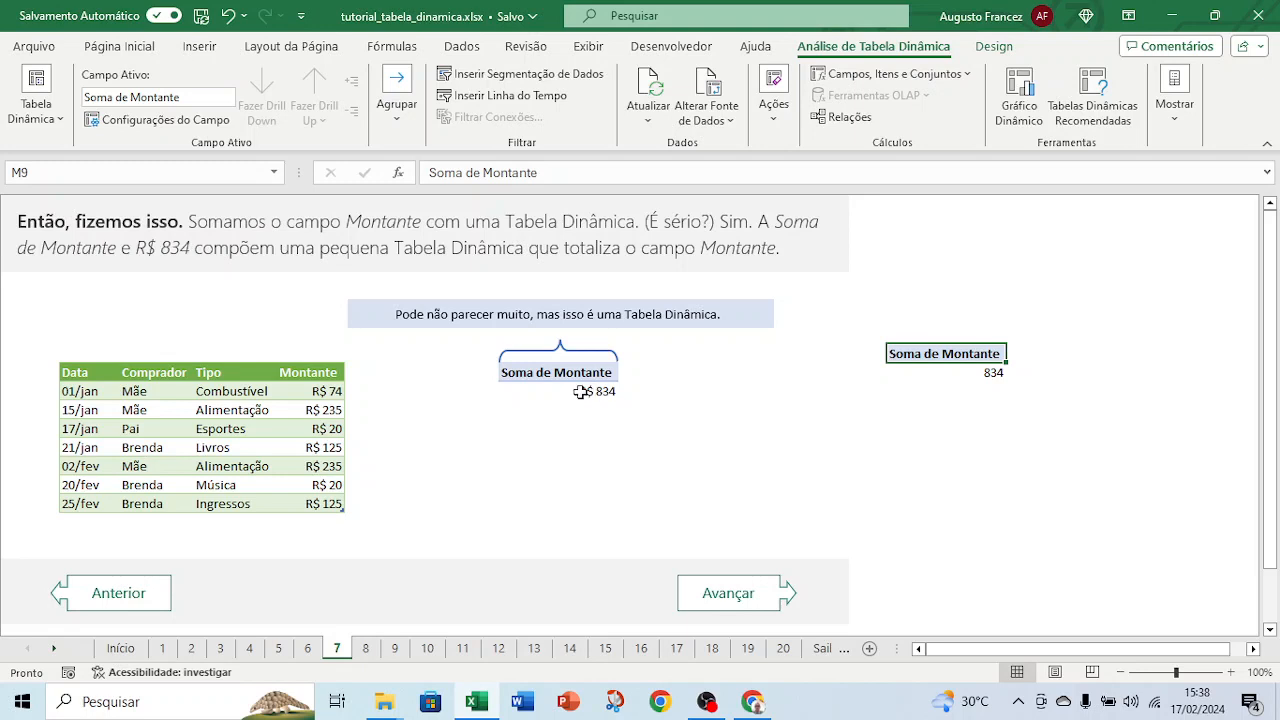
# Reopen the field list for the new pivot table at M9, keeping the pivot table in view
pyautogui.moveTo(588, 392)
pyautogui.moveTo(966, 372)
pyautogui.click(936, 372)
pyautogui.click(944, 356)
pyautogui.click(1174, 98)
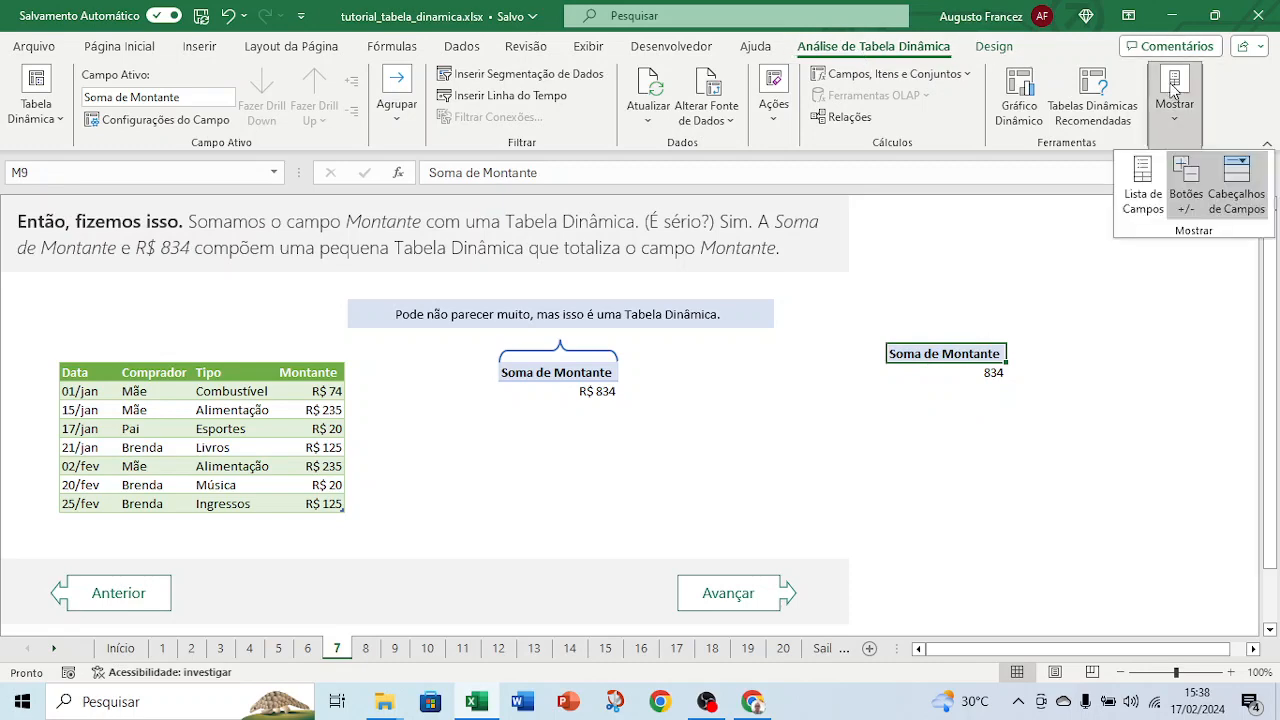
pyautogui.click(1157, 180)
pyautogui.moveTo(592, 94); pyautogui.dragTo(417, 99)
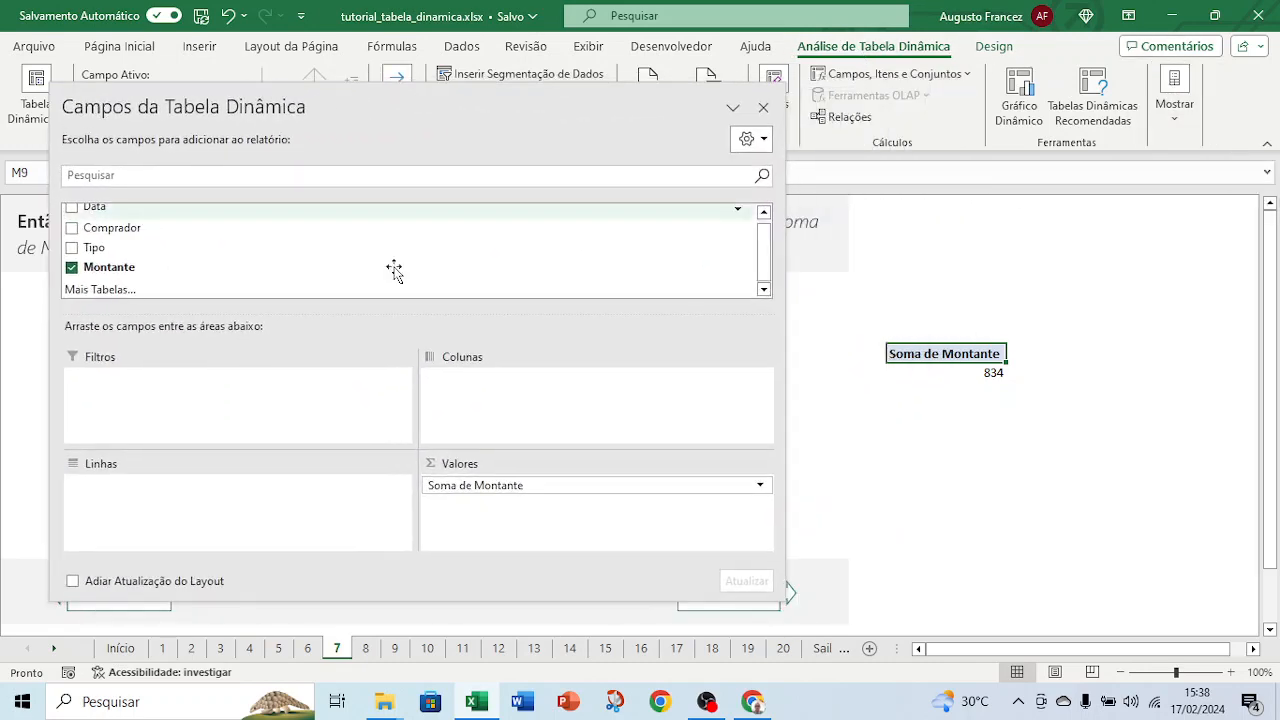
# Set the number format of the Soma de Montante value field to Moeda with the R$ symbol and 0 decimal places
pyautogui.click(490, 487)
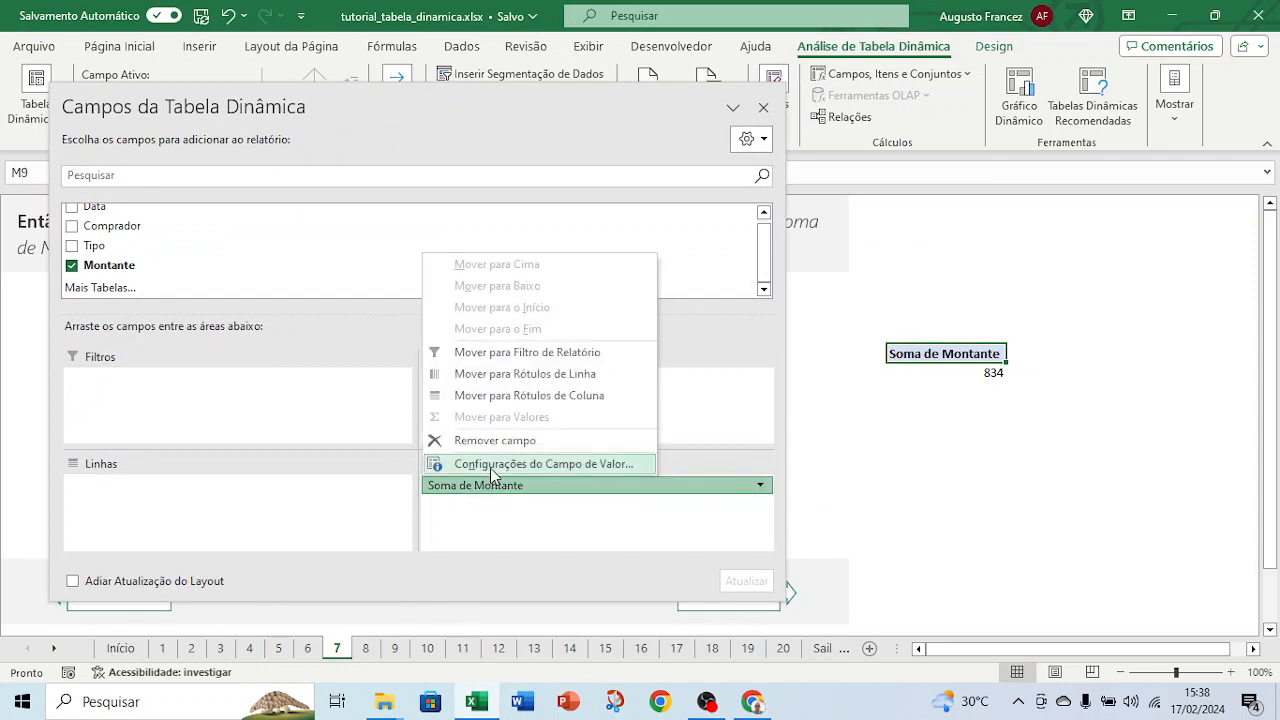
pyautogui.click(492, 464)
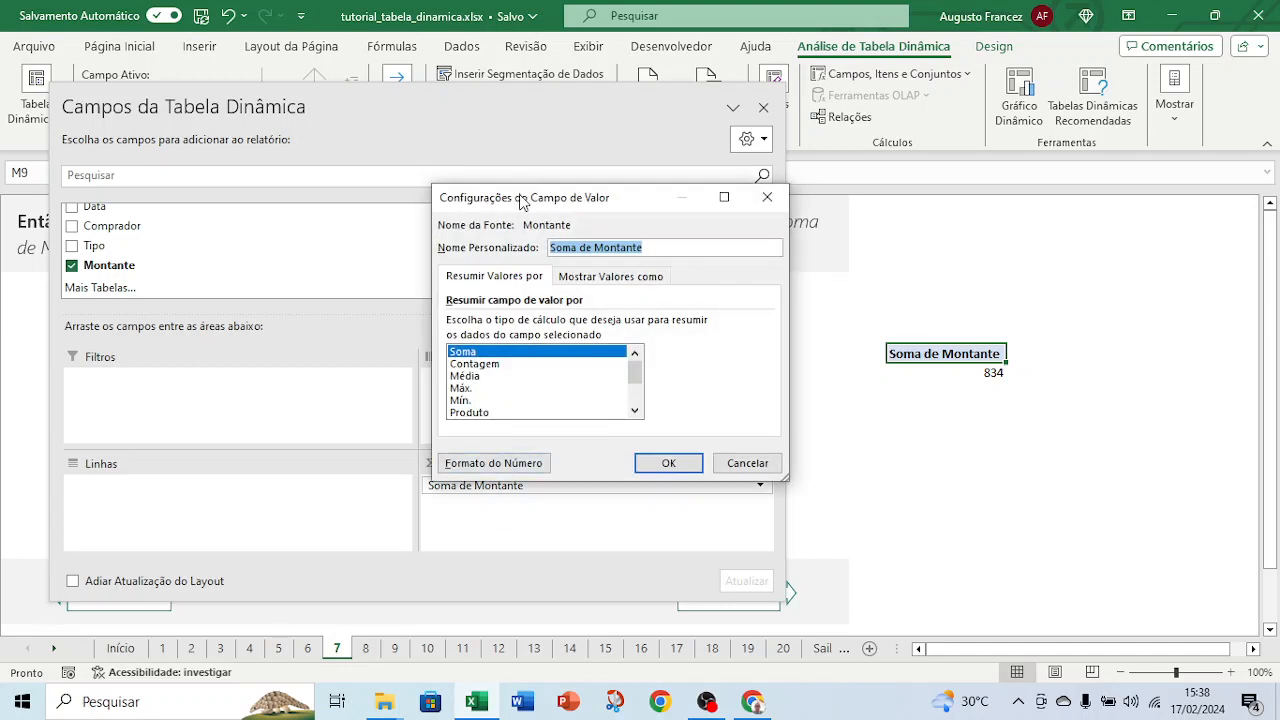
pyautogui.moveTo(517, 196); pyautogui.dragTo(398, 185)
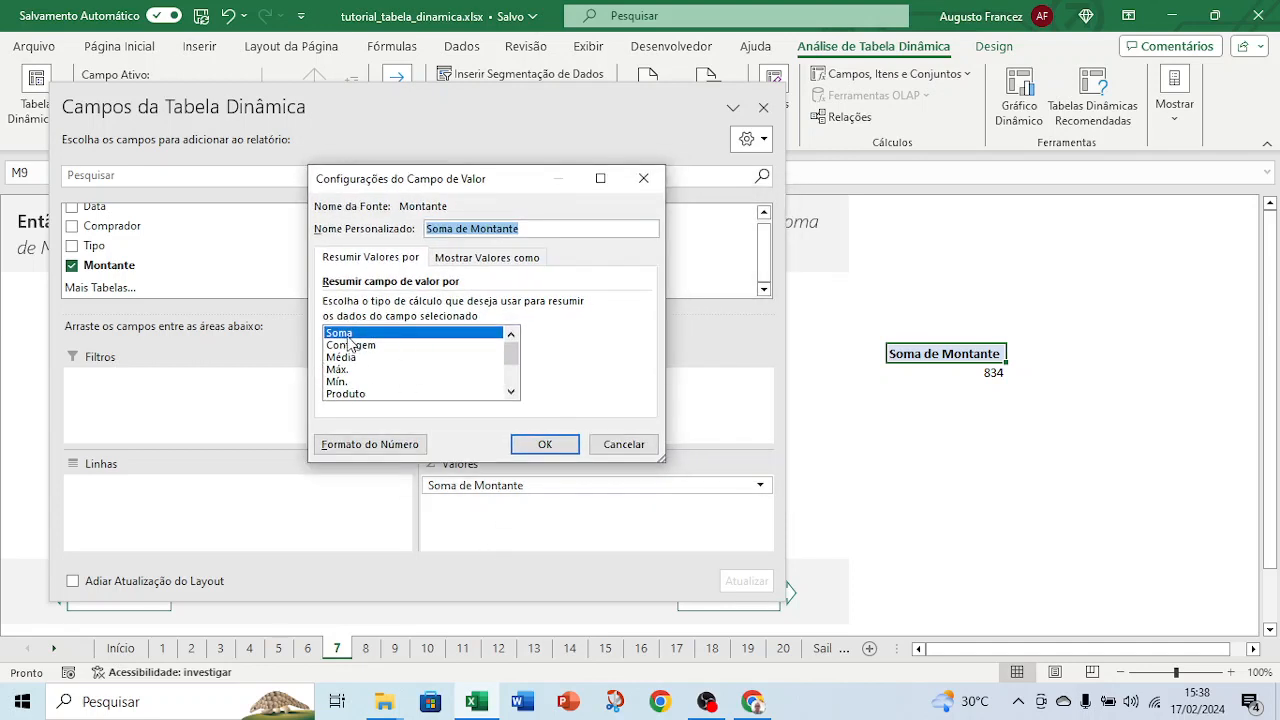
pyautogui.click(363, 451)
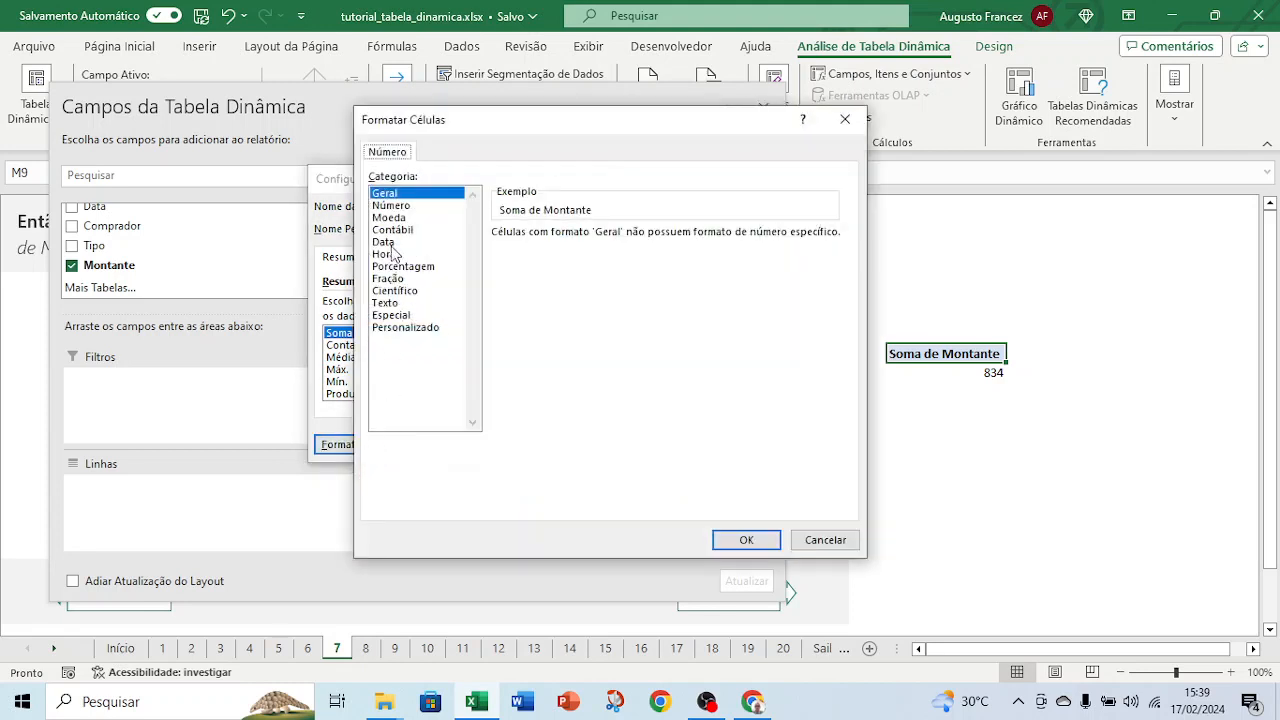
pyautogui.click(396, 230)
pyautogui.click(394, 218)
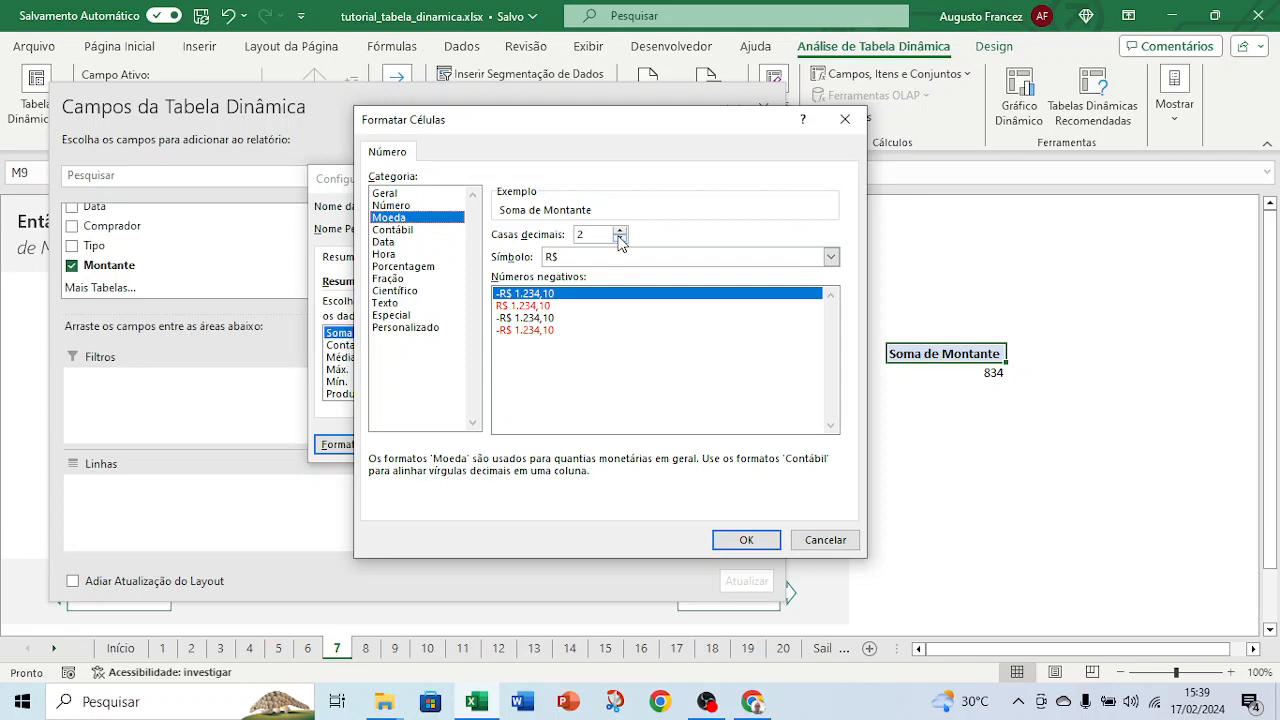
pyautogui.click(619, 239)
pyautogui.click(619, 239)
pyautogui.click(745, 539)
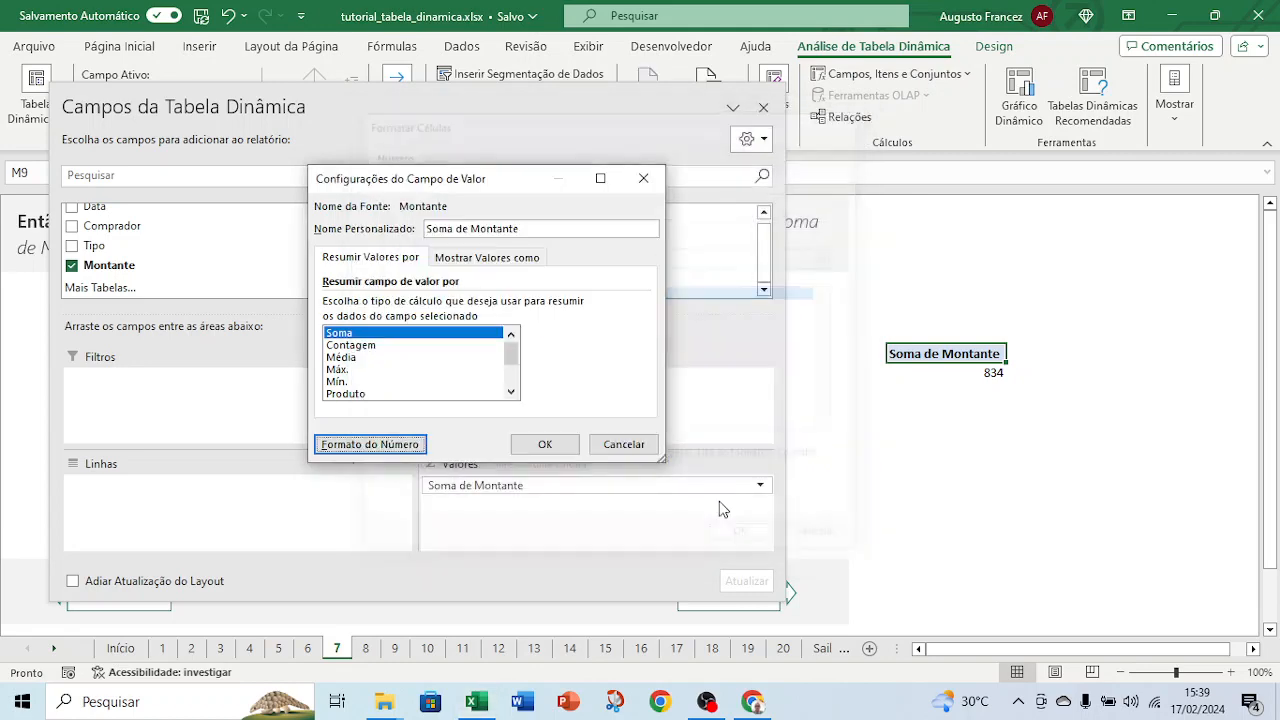
pyautogui.click(545, 444)
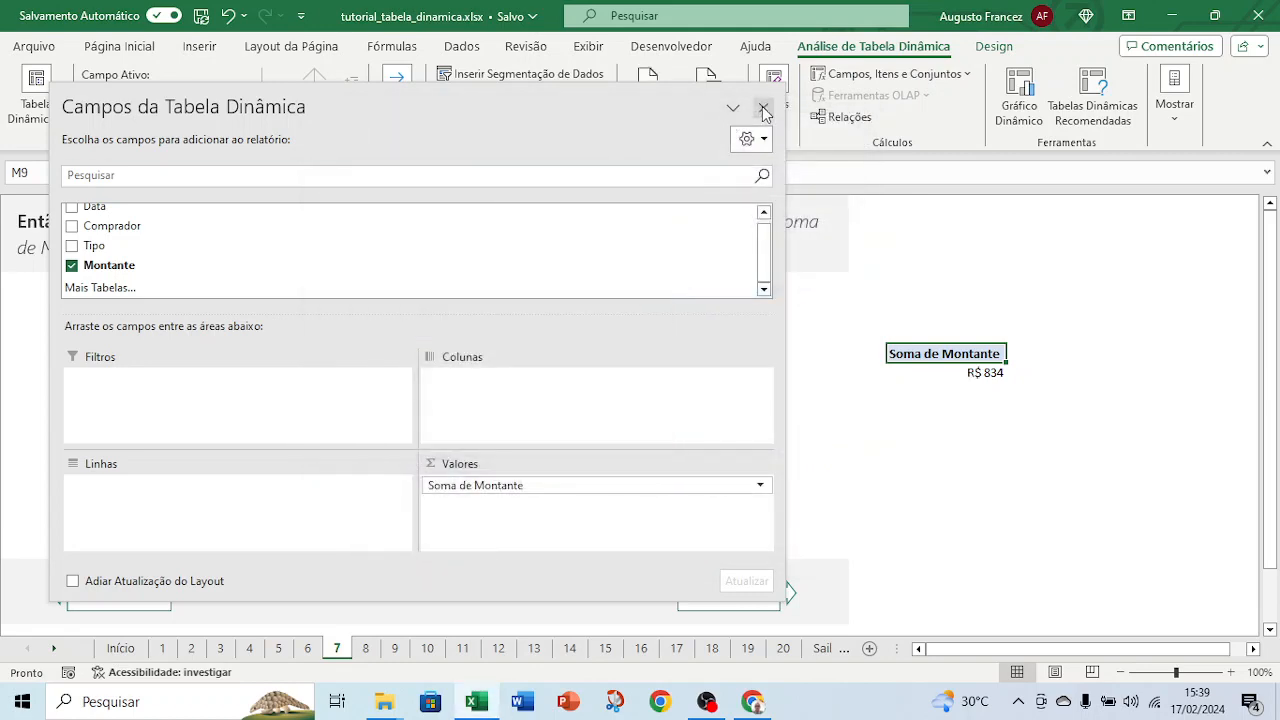
# Close the field list and format the new pivot table's total as Contábil with the R$ symbol and 2 decimal places
pyautogui.click(764, 109)
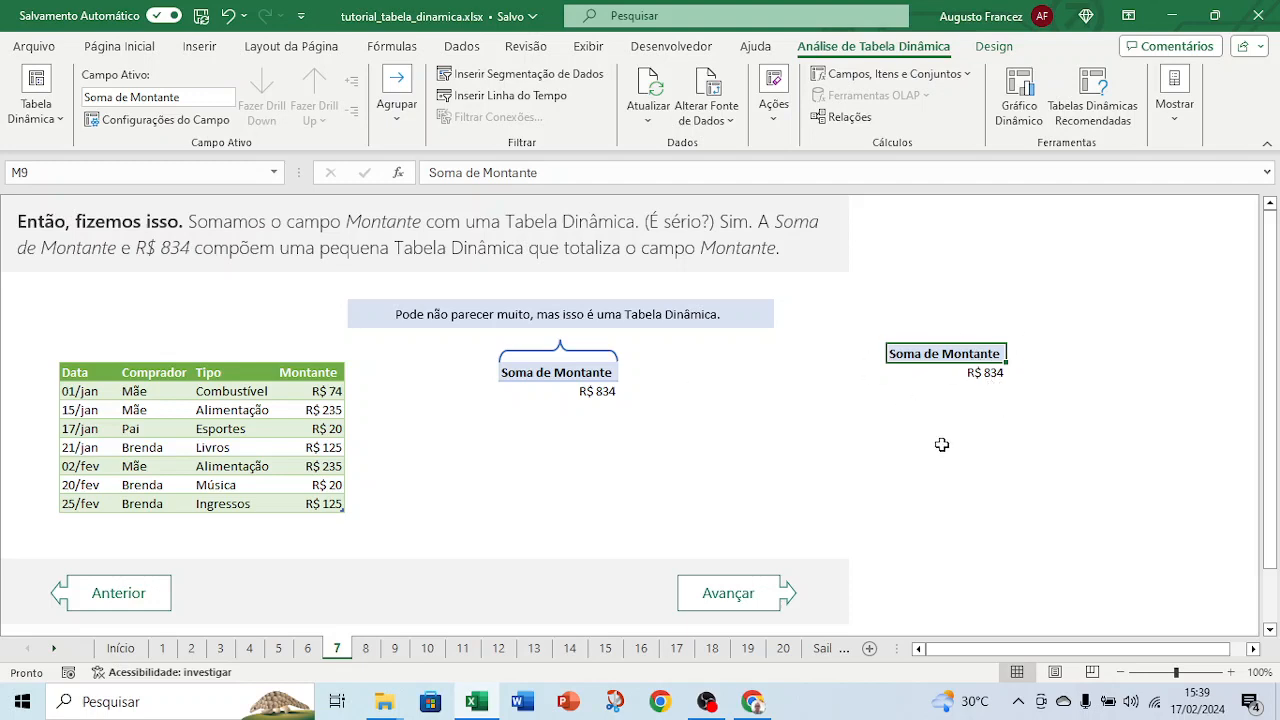
pyautogui.moveTo(1006, 377)
pyautogui.moveTo(954, 381)
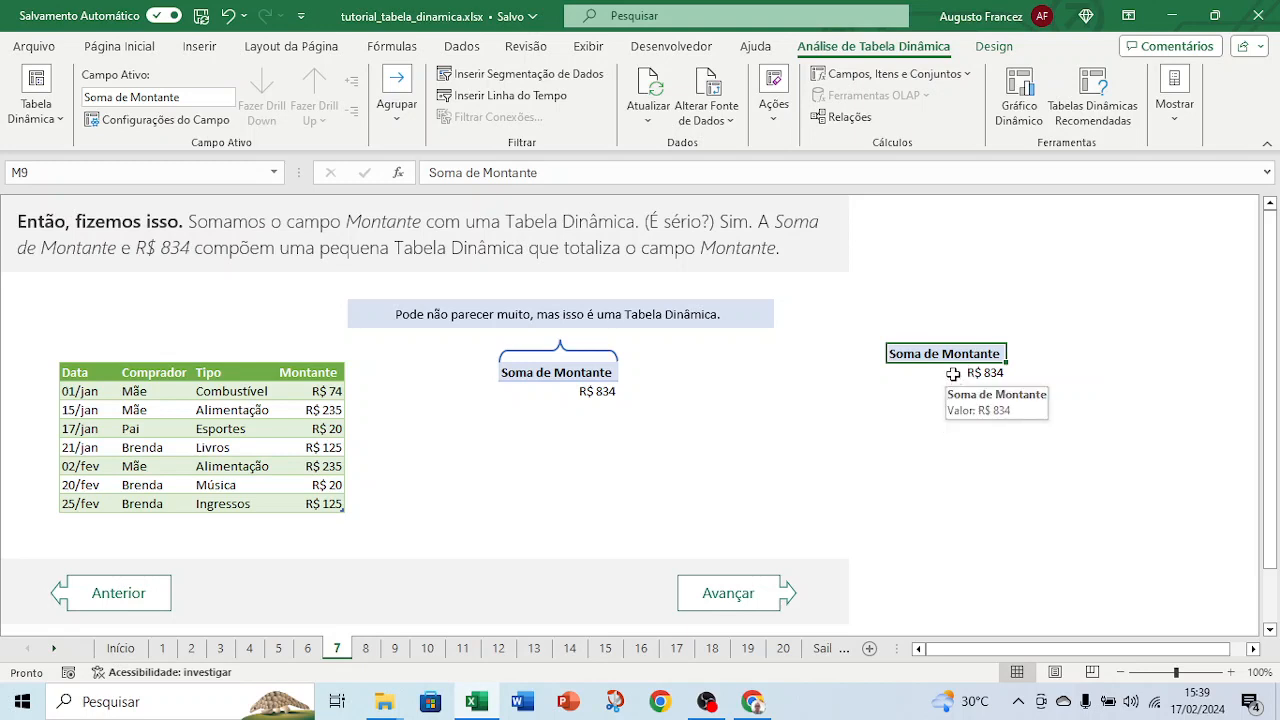
pyautogui.click(954, 375)
pyautogui.rightClick(955, 377)
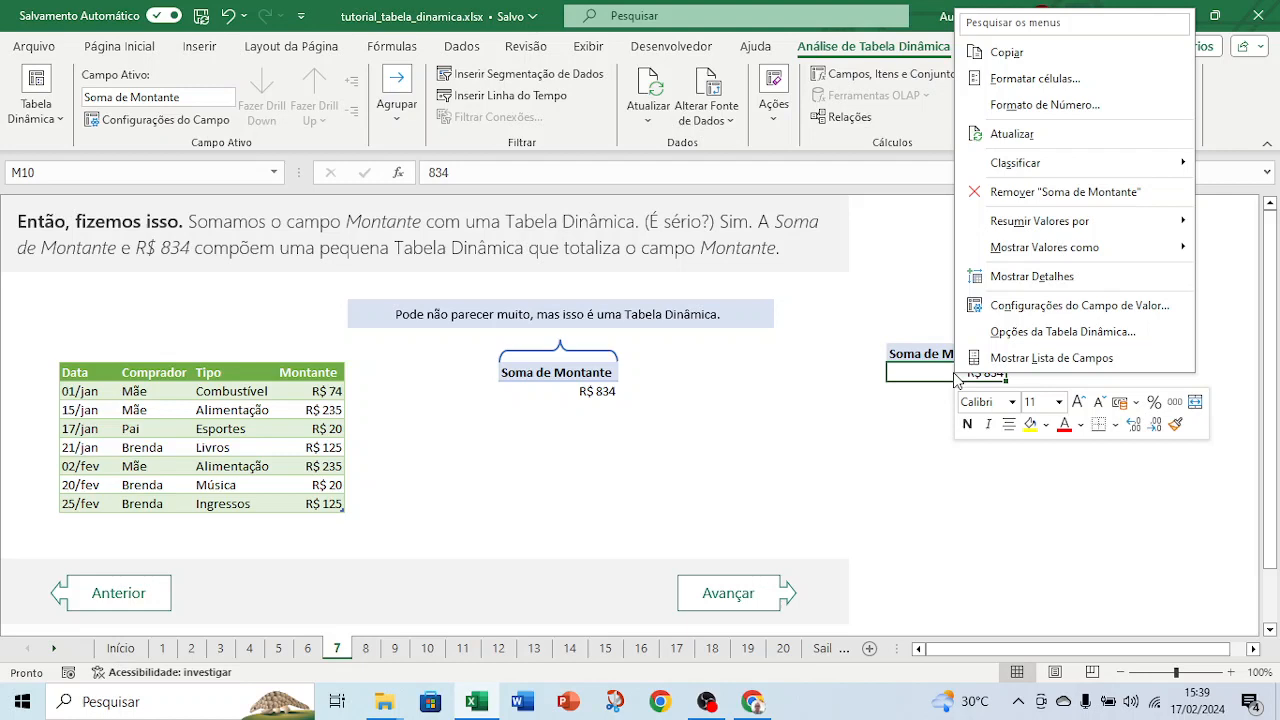
pyautogui.click(1016, 112)
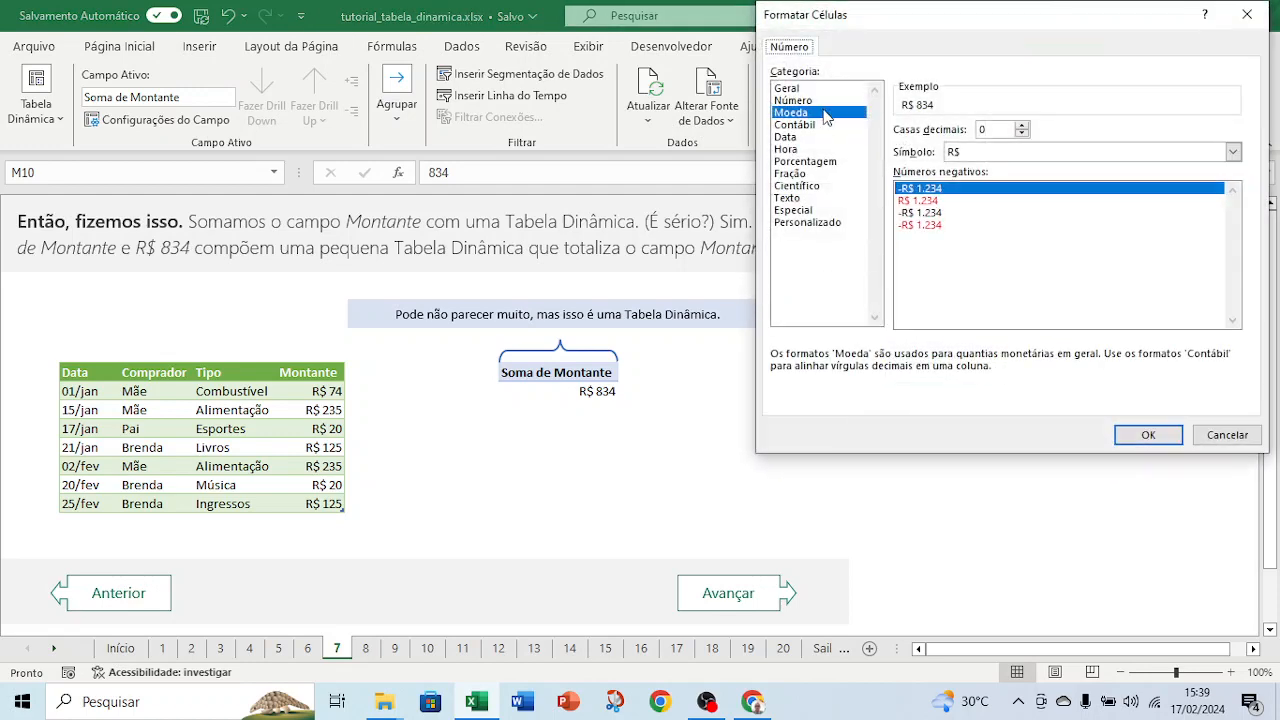
pyautogui.click(792, 125)
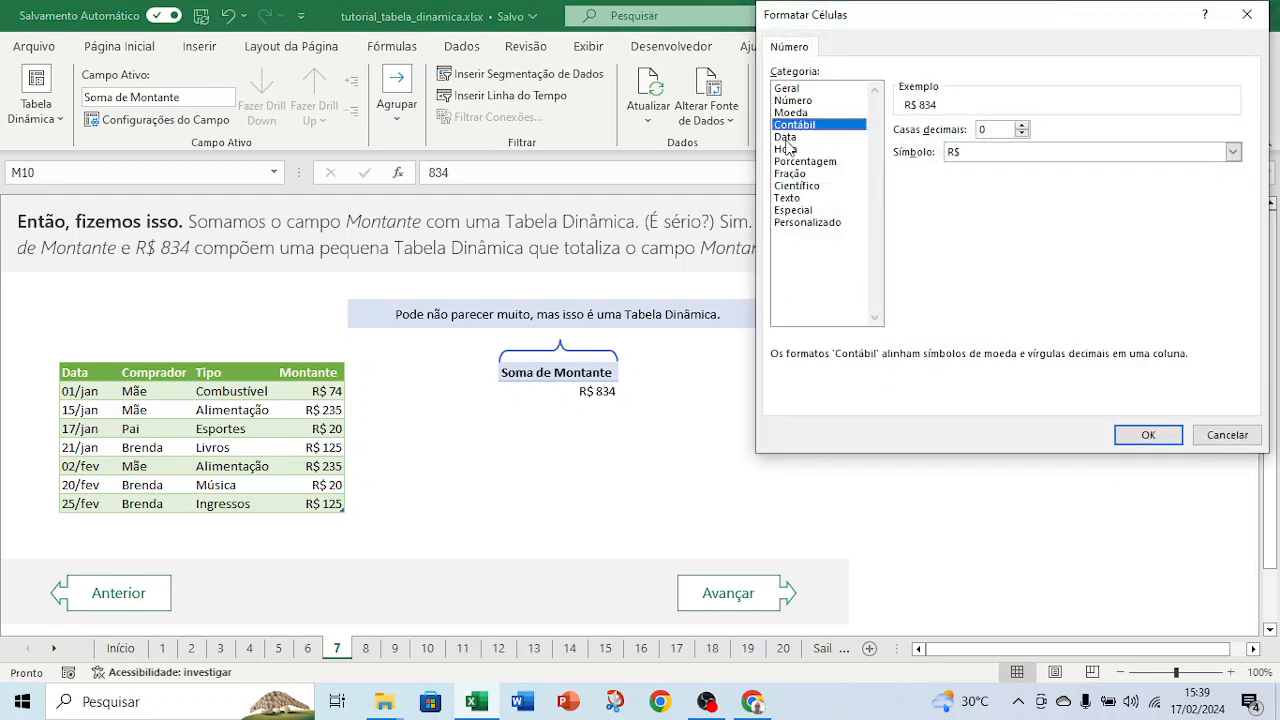
pyautogui.click(1022, 128)
pyautogui.click(1146, 435)
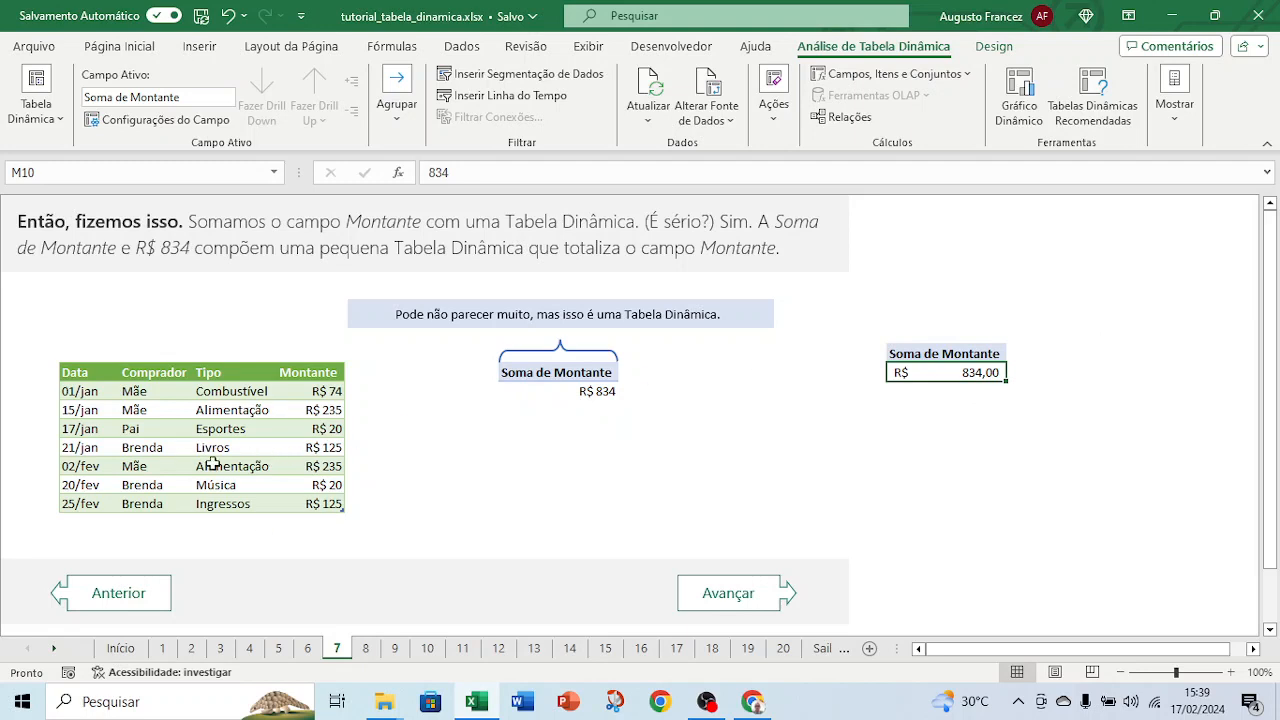
# Change the Montante of the 25/fev Ingressos expense to 225 and refresh the pivot tables
pyautogui.click(318, 504)
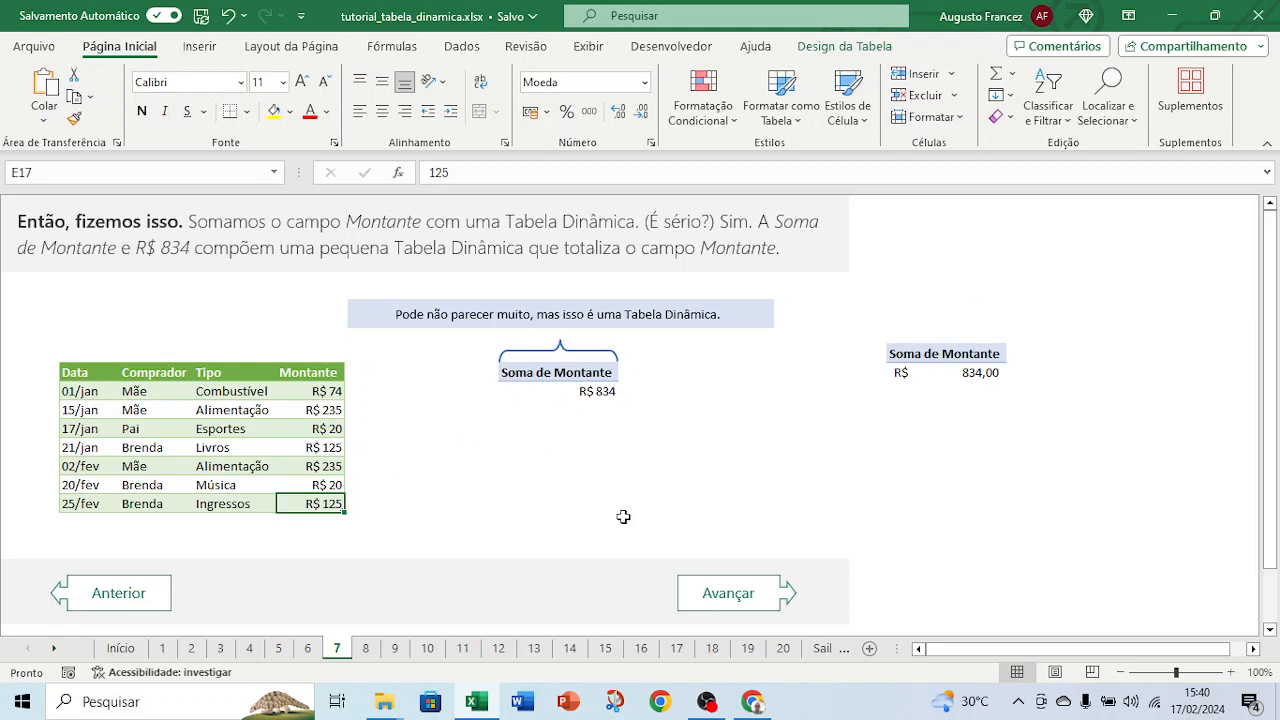
pyautogui.write('225')
pyautogui.press('Return')
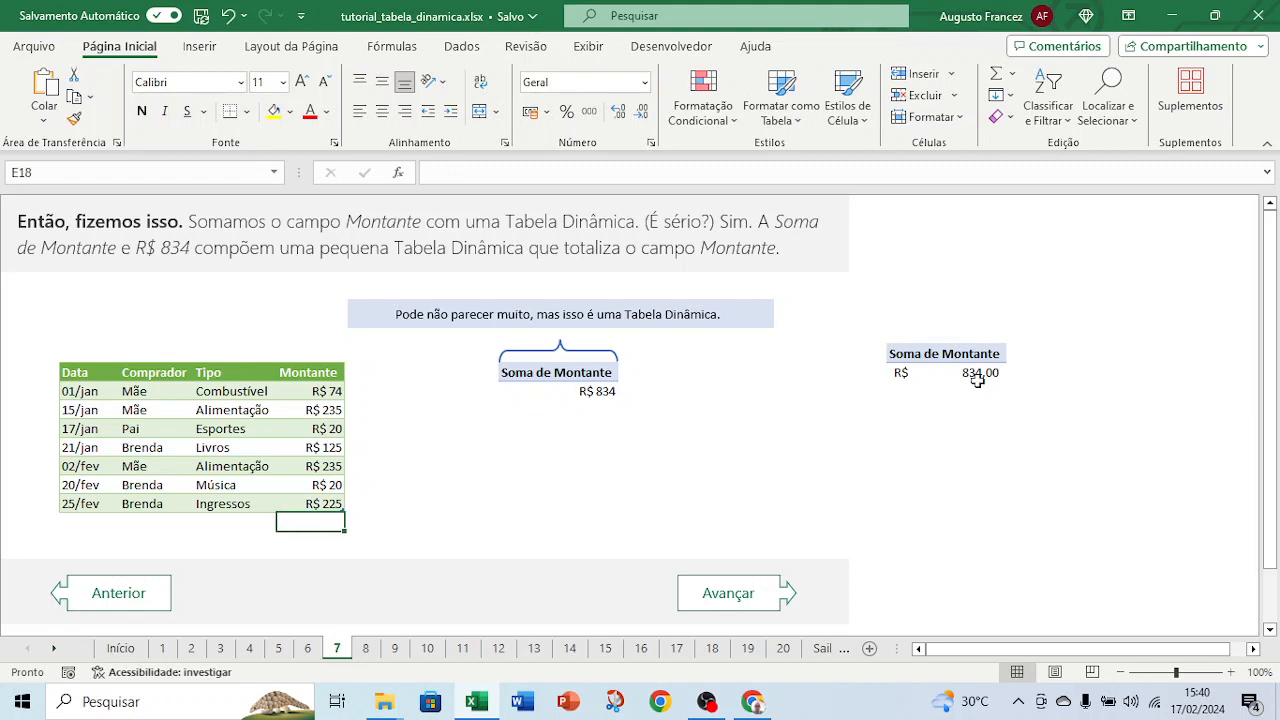
pyautogui.click(555, 373)
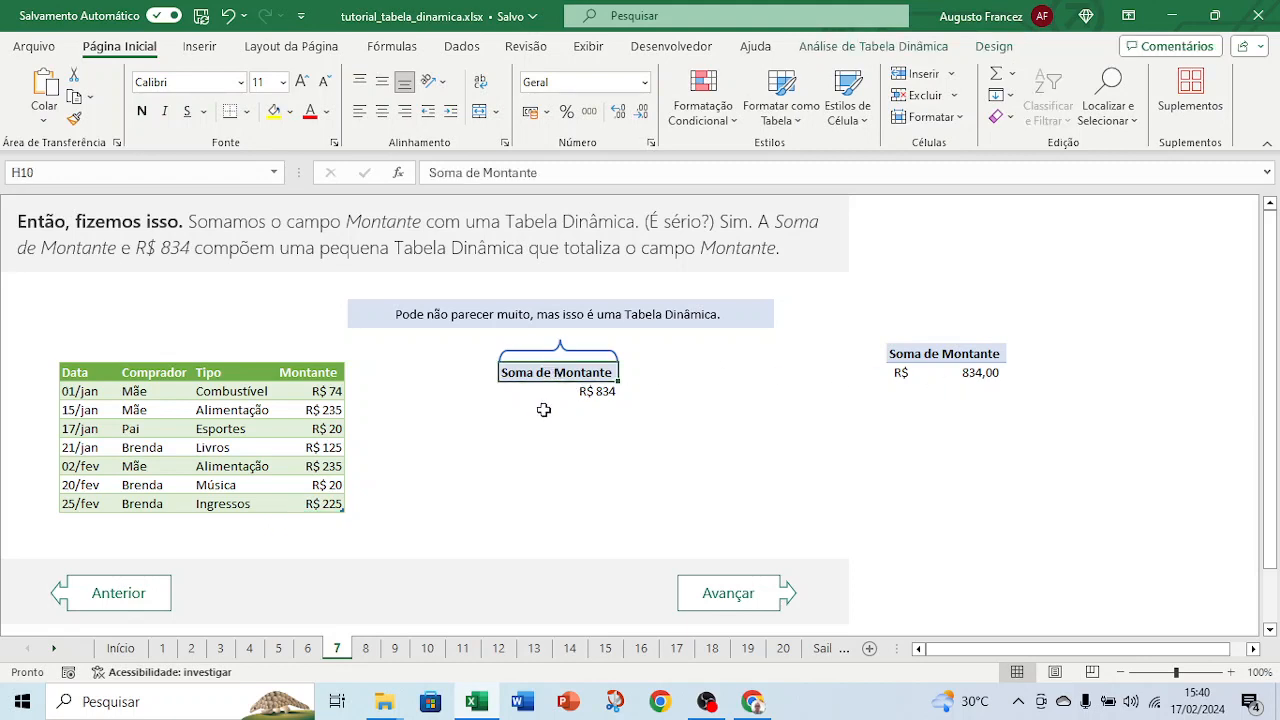
pyautogui.click(848, 52)
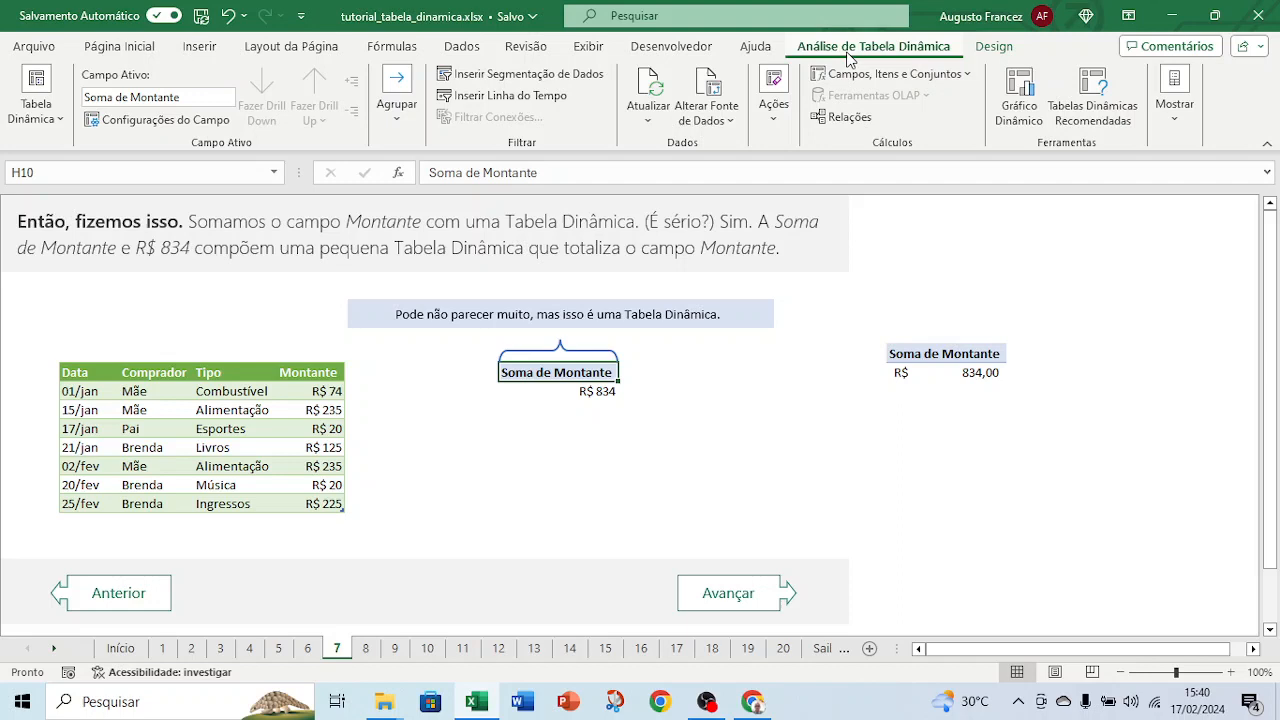
pyautogui.click(660, 97)
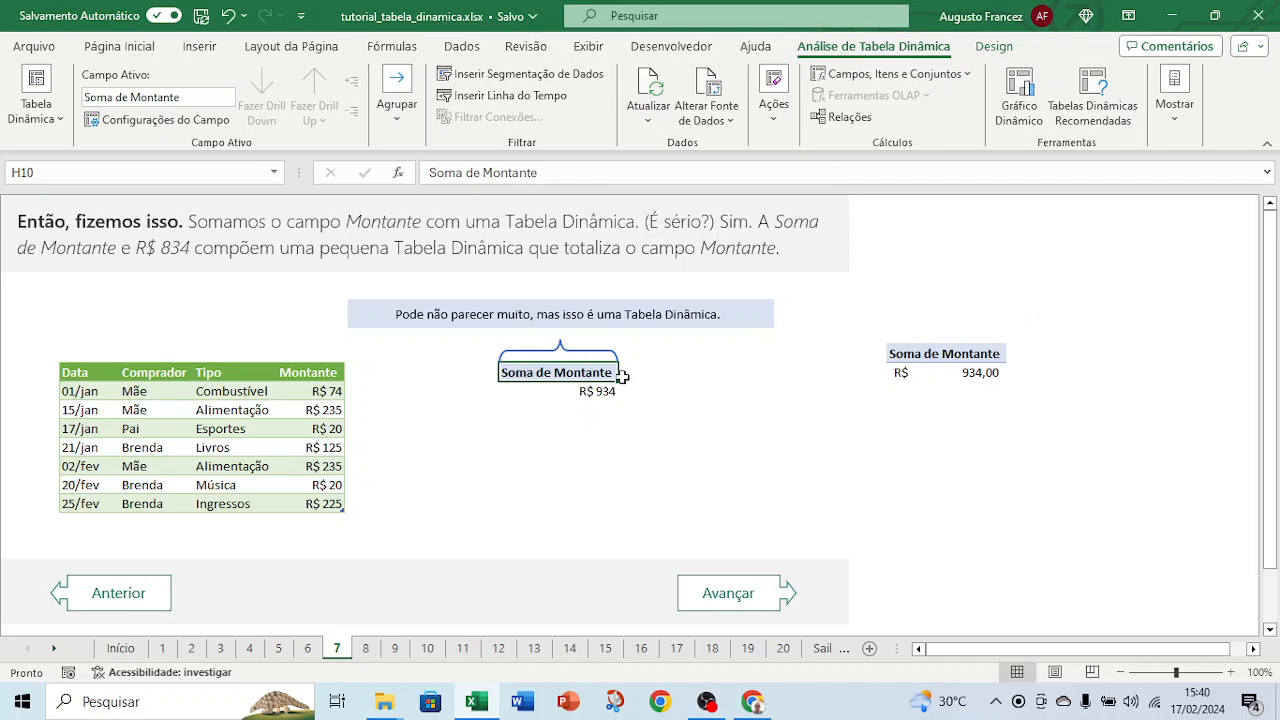
# Summarize the Montante value field of the pivot table at M9 by Média and close its field list
pyautogui.click(968, 356)
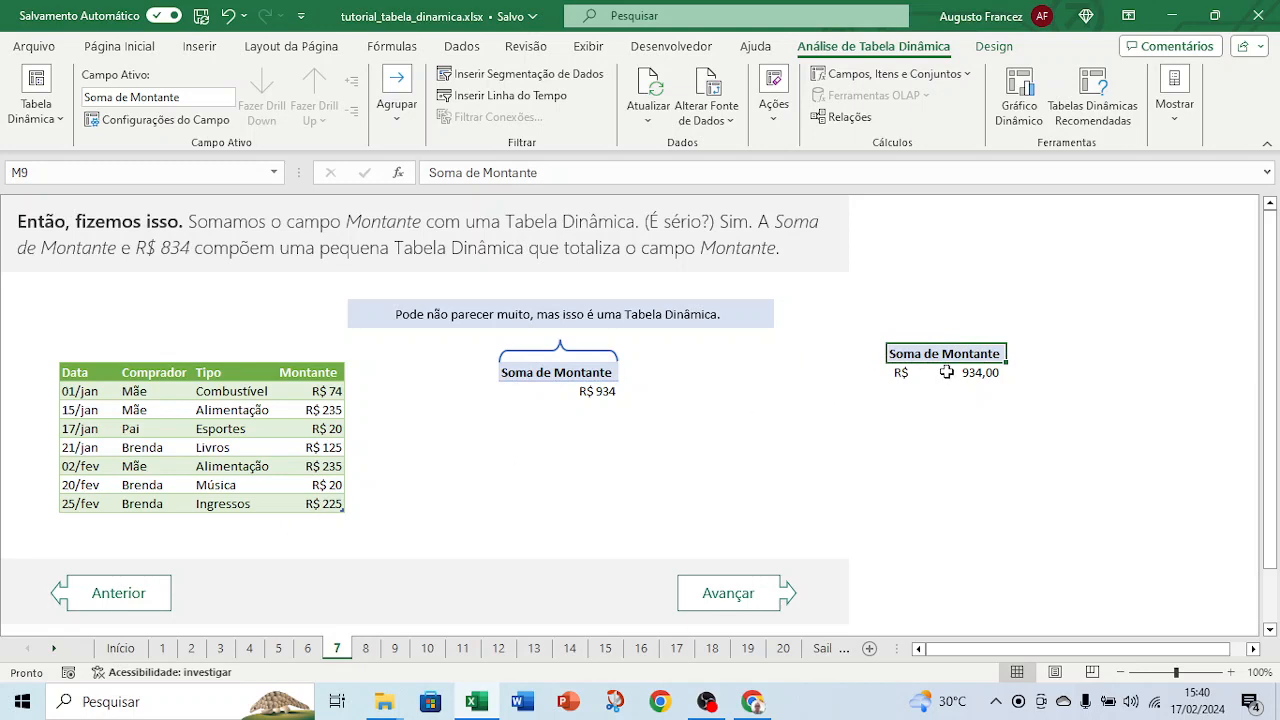
pyautogui.moveTo(951, 371)
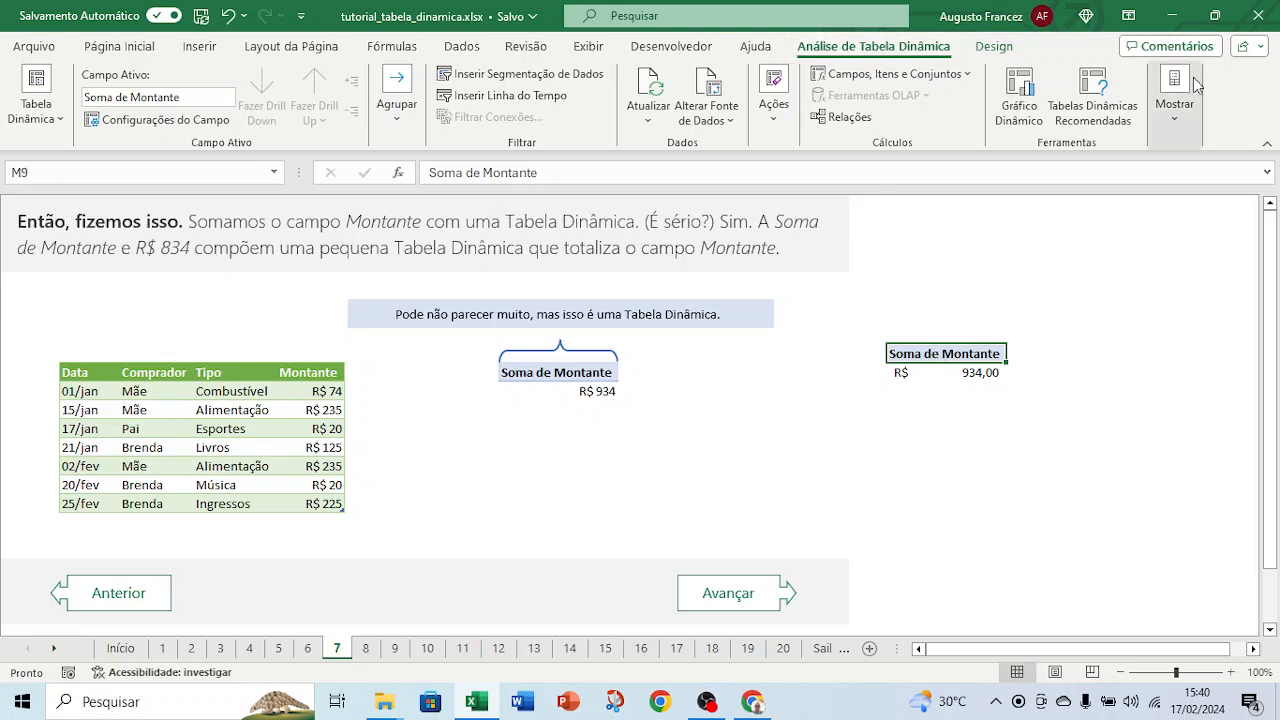
pyautogui.click(1174, 100)
pyautogui.click(1135, 203)
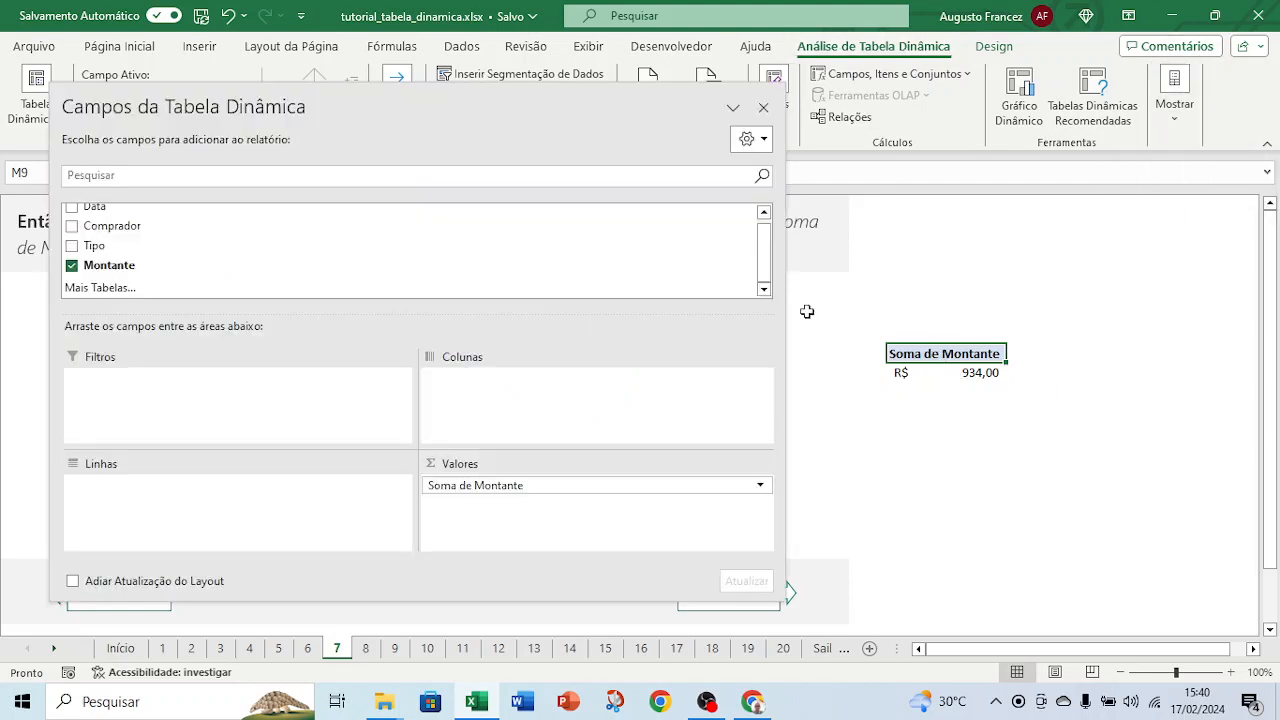
pyautogui.click(493, 488)
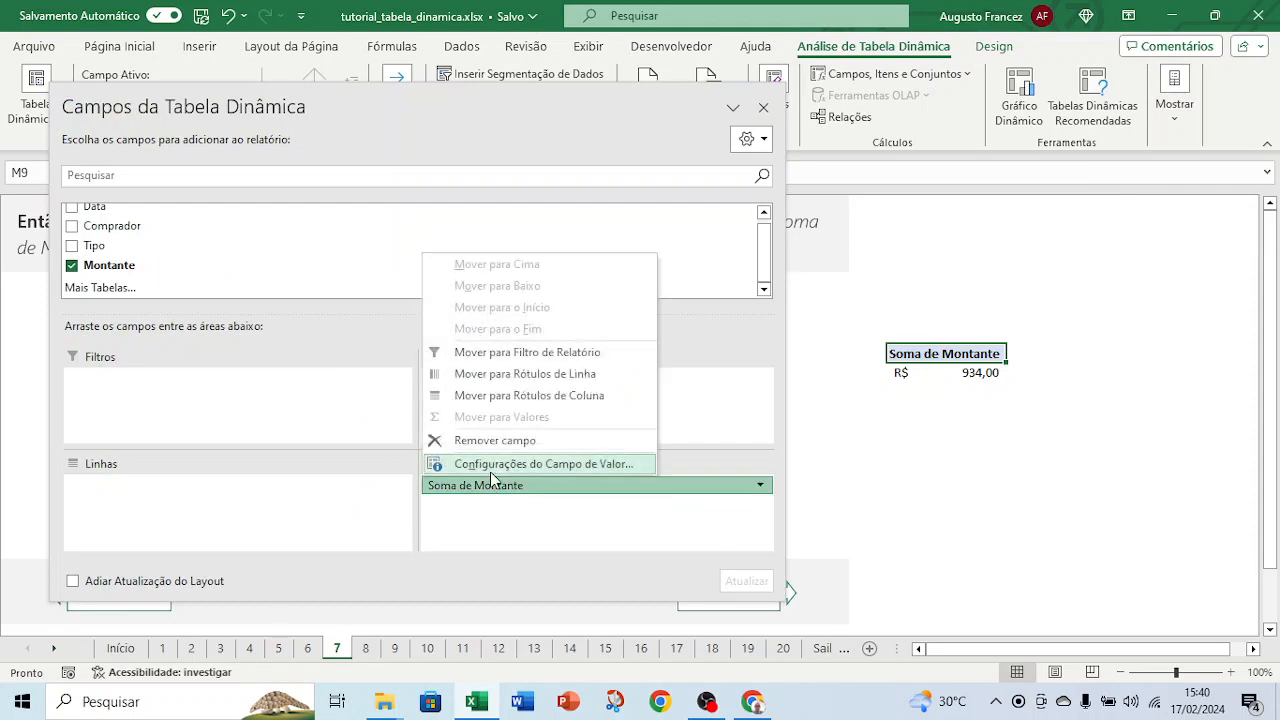
pyautogui.click(490, 470)
pyautogui.click(358, 358)
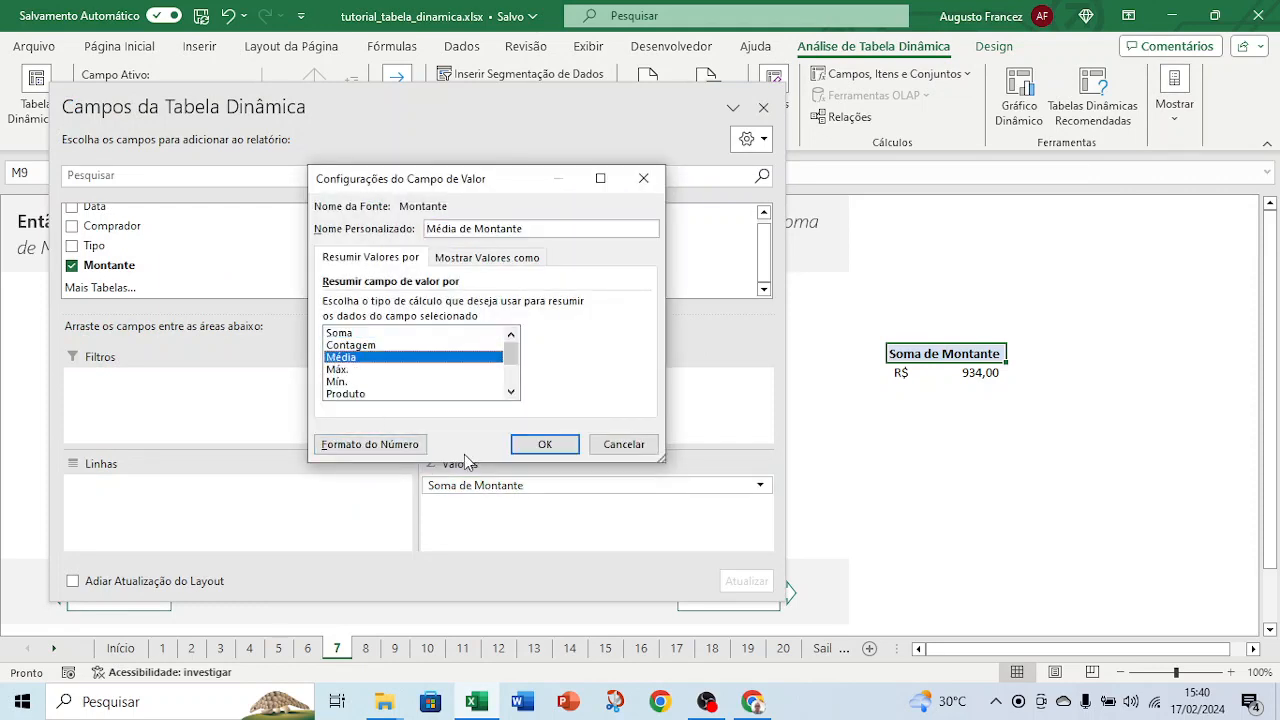
pyautogui.click(537, 445)
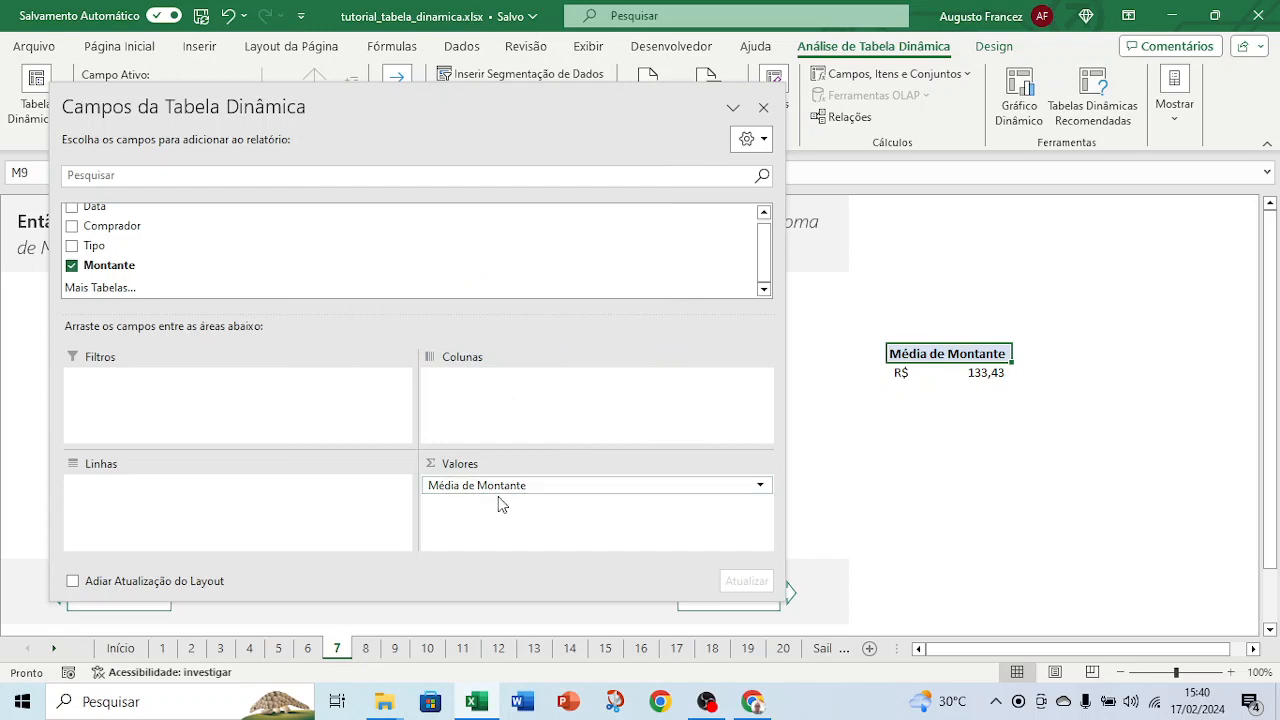
pyautogui.click(763, 107)
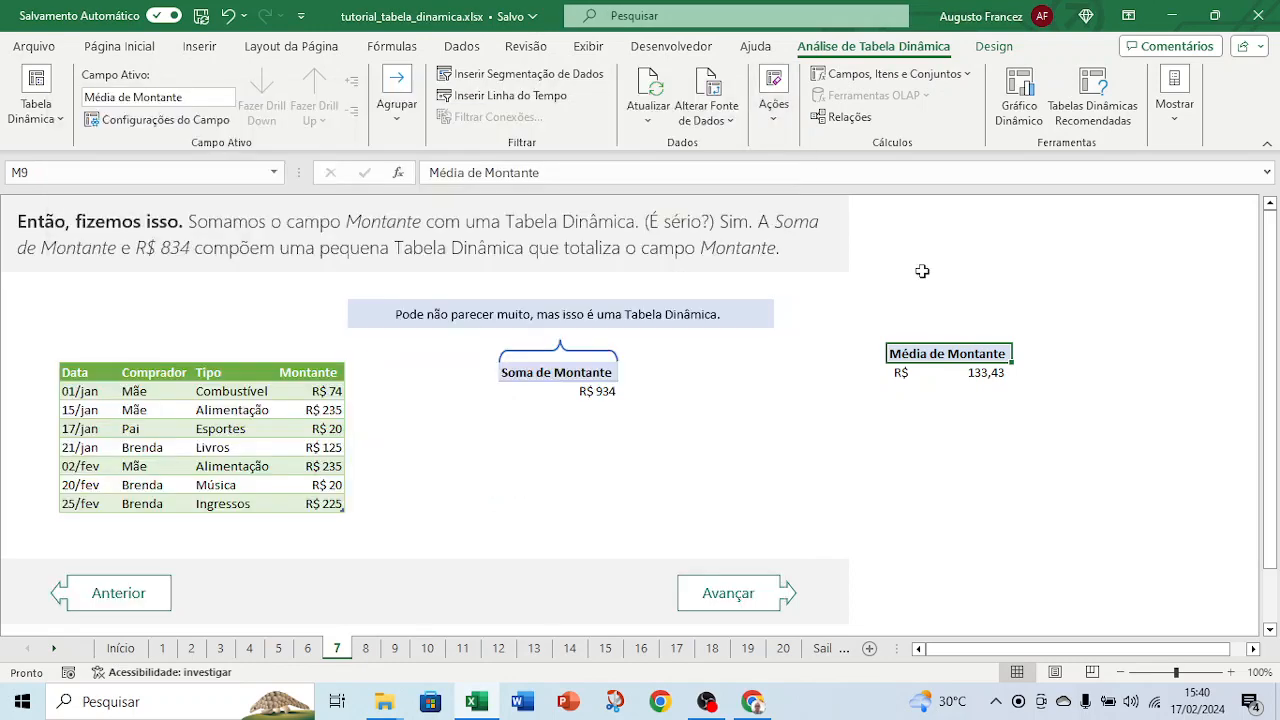
# Set the Montante of the 25/fev Ingressos expense to 325 and refresh the pivot tables from the Soma de Montante one
pyautogui.click(325, 506)
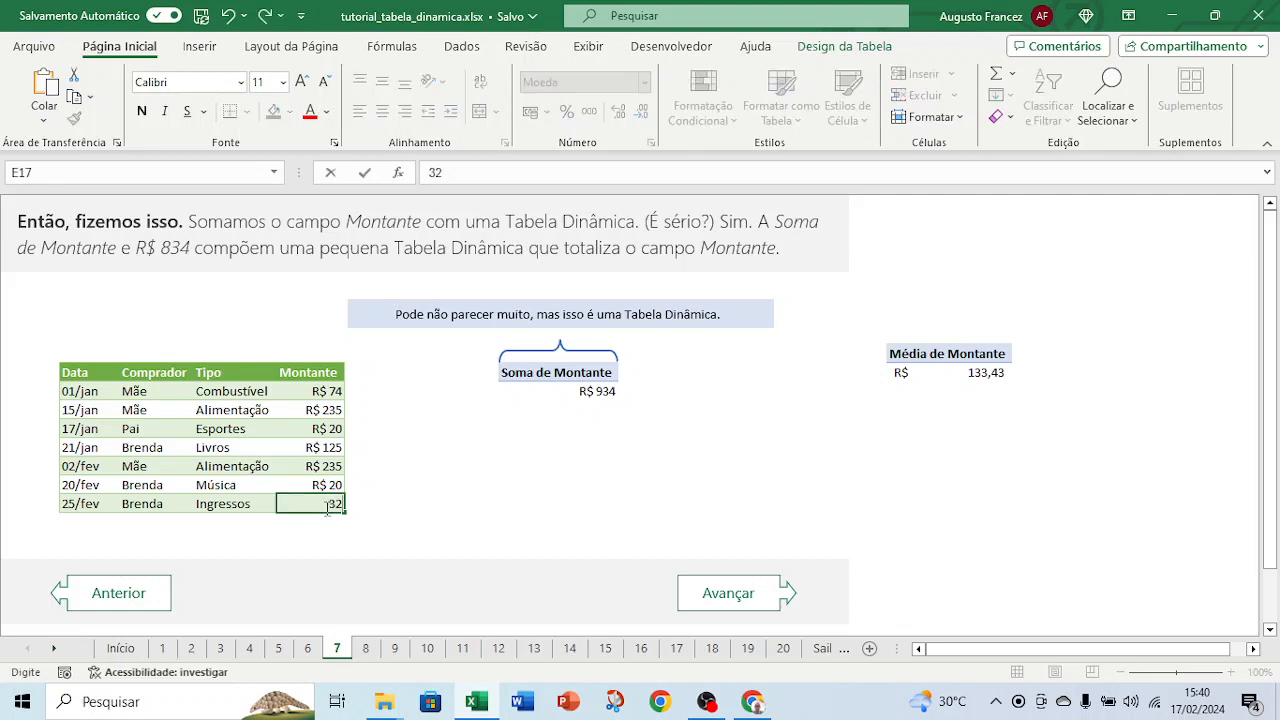
pyautogui.press('Down')
pyautogui.click(573, 381)
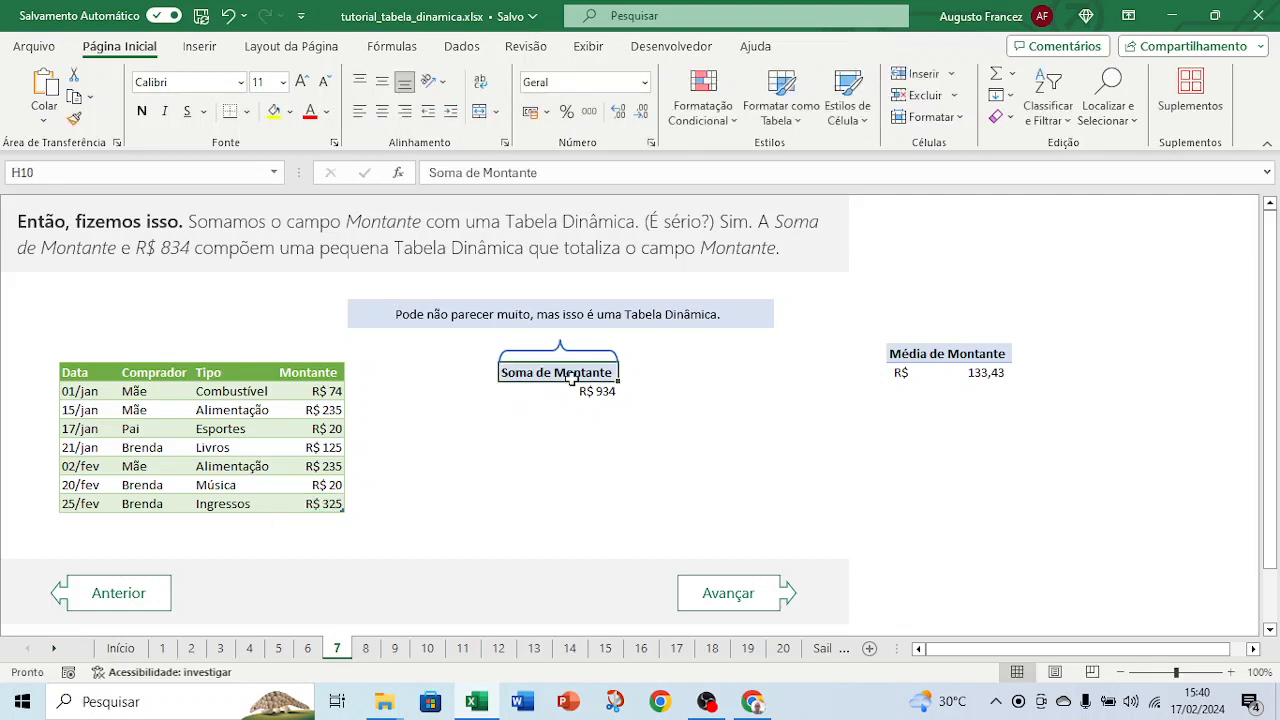
pyautogui.click(866, 46)
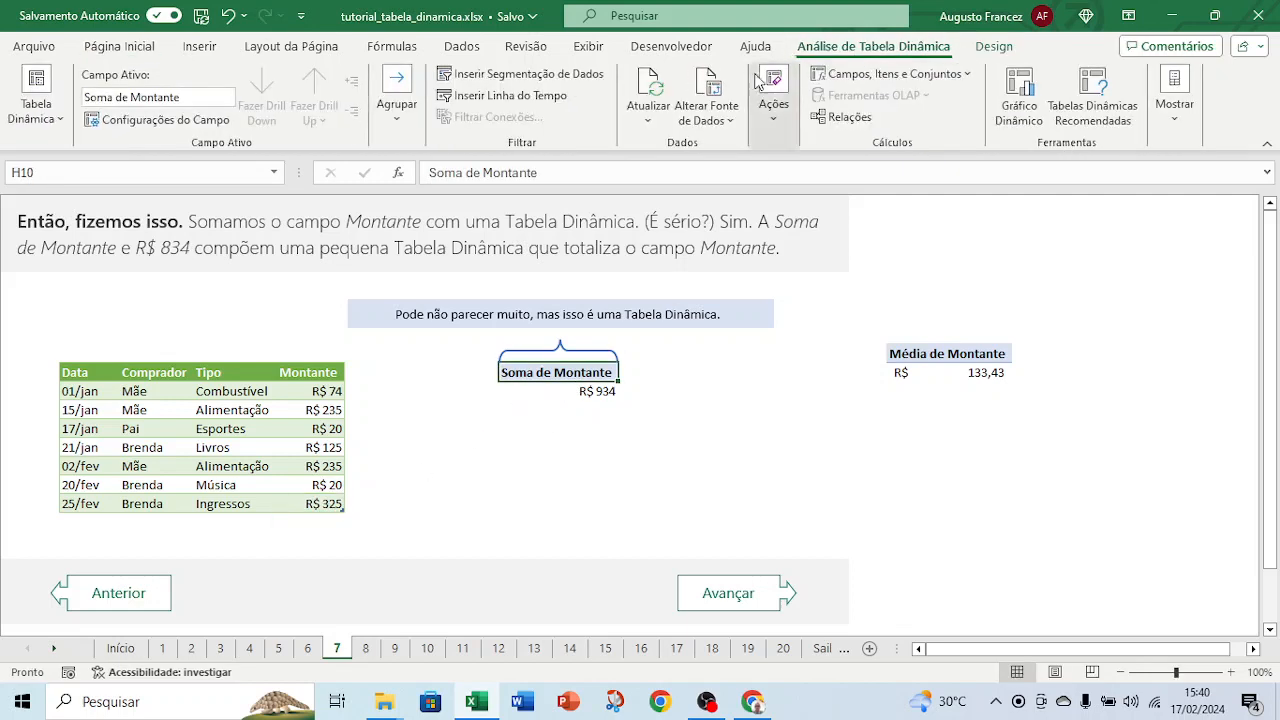
pyautogui.click(650, 86)
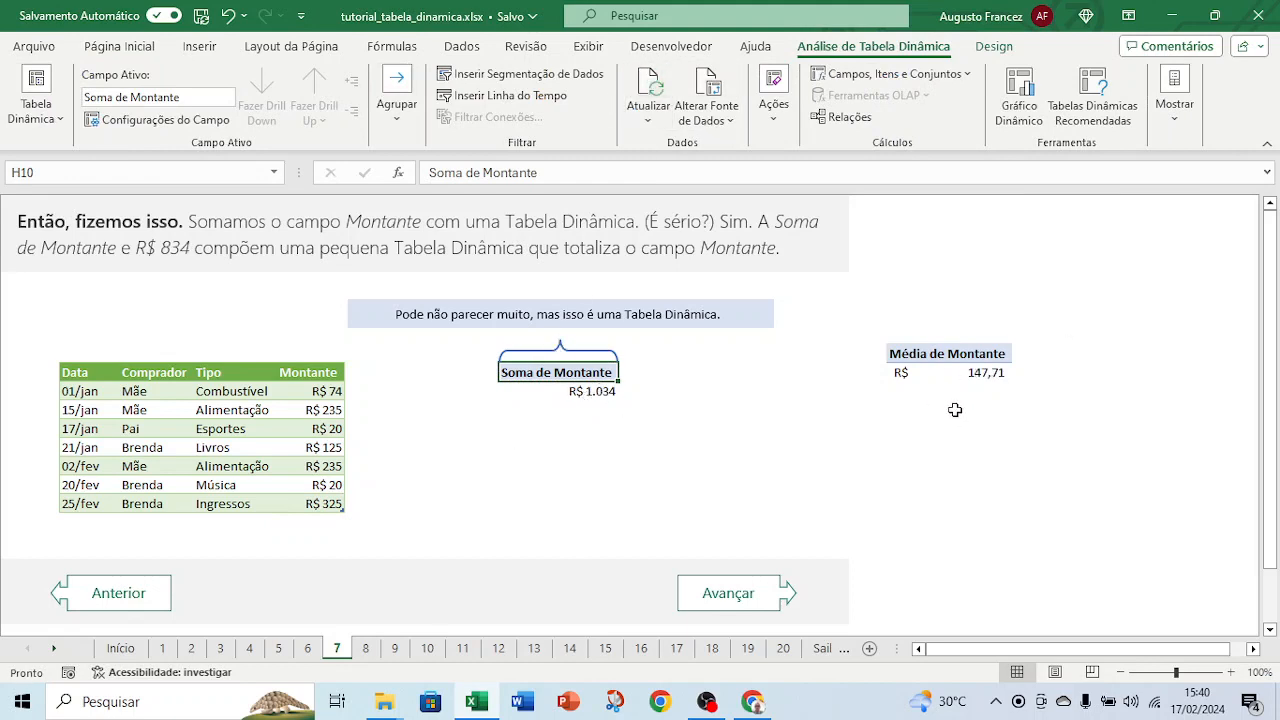
# Set the Montante of the 25/fev Ingressos expense back to 125 and refresh the pivot tables from the Média de Montante one
pyautogui.click(325, 502)
pyautogui.write('125')
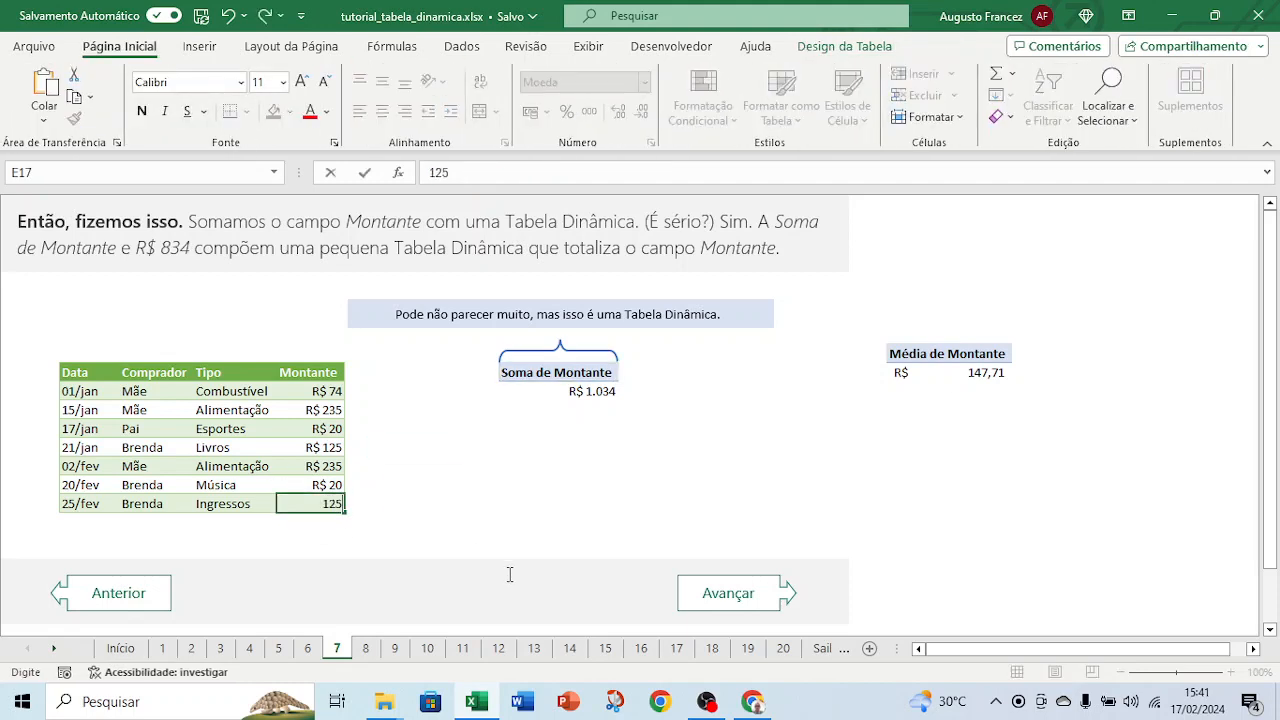
pyautogui.press('Return')
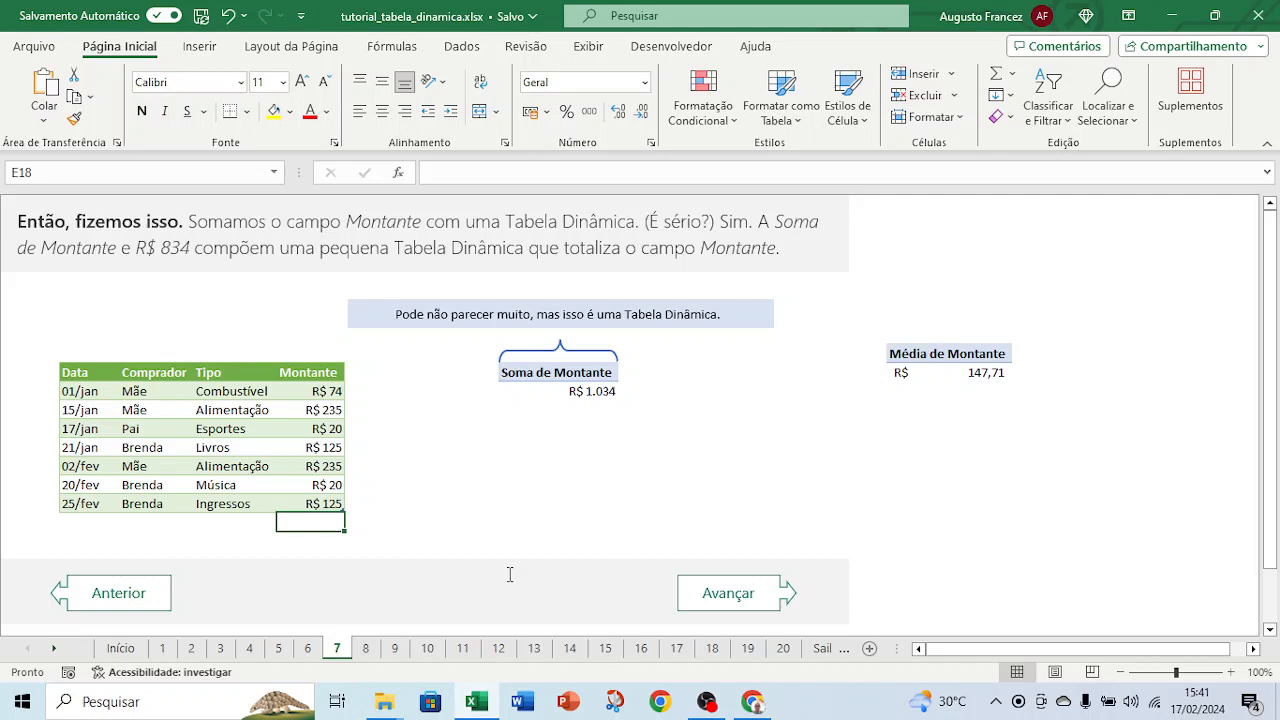
pyautogui.click(946, 372)
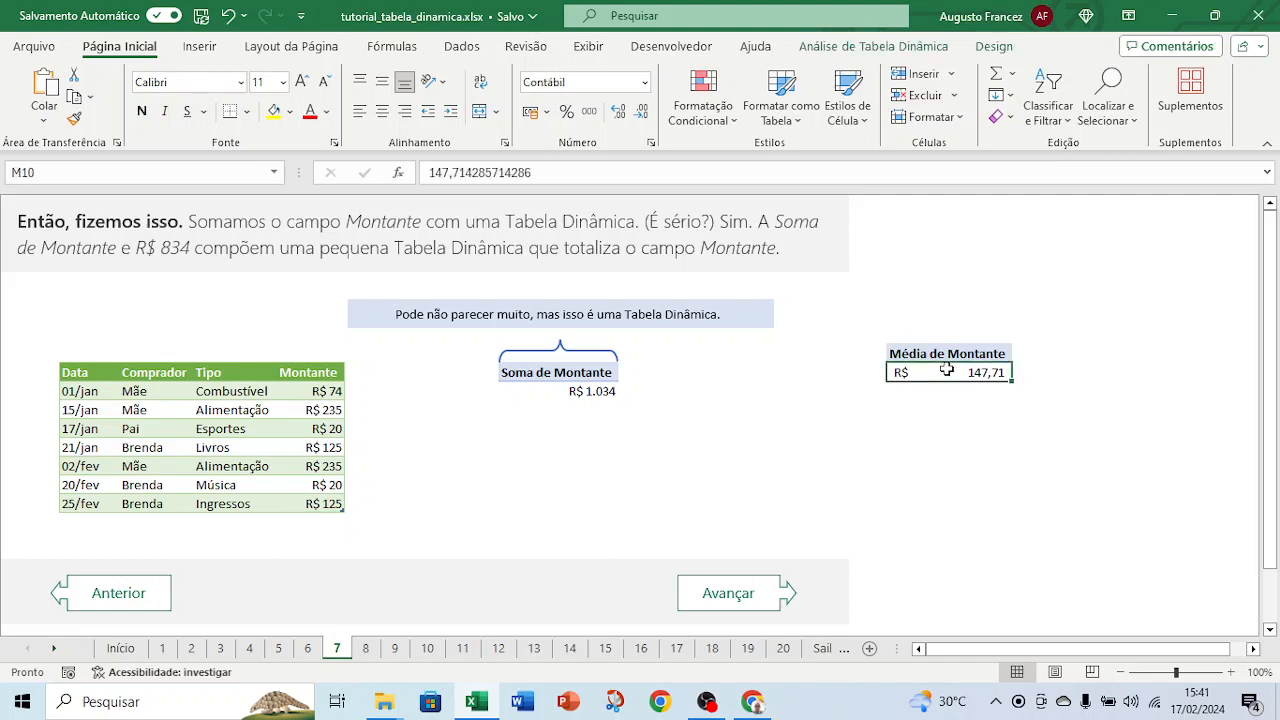
pyautogui.click(921, 47)
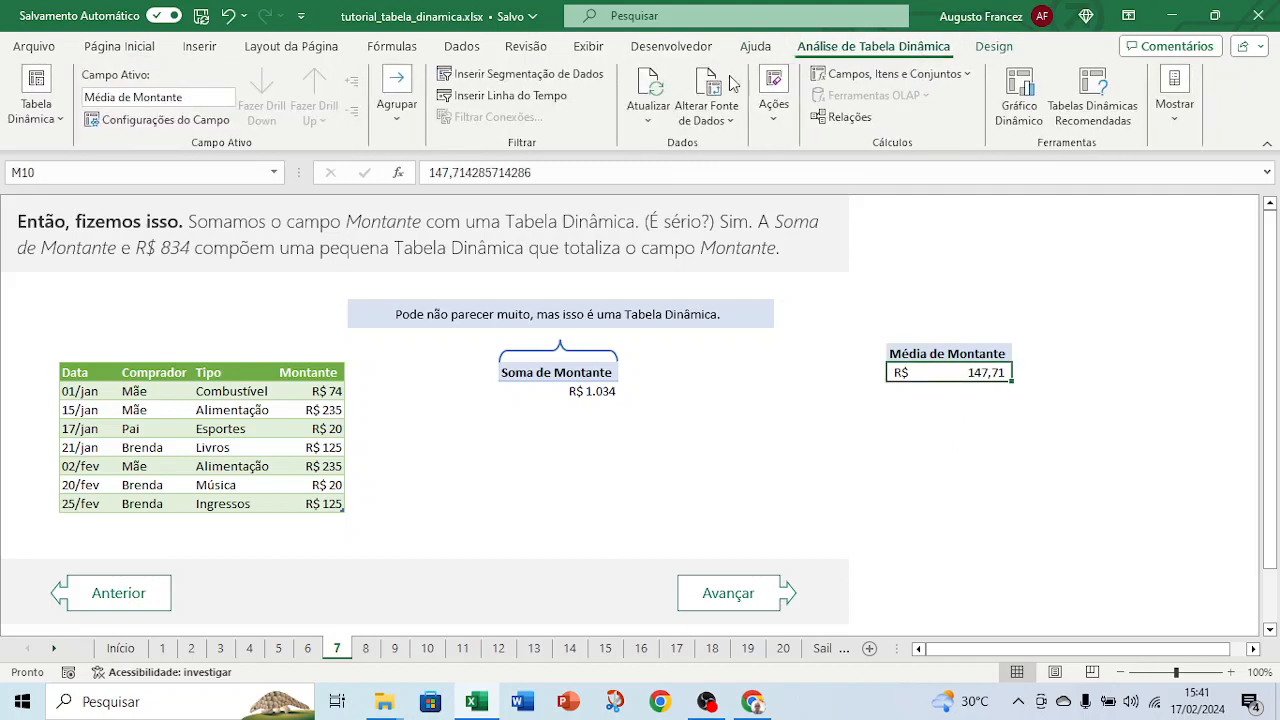
pyautogui.click(652, 84)
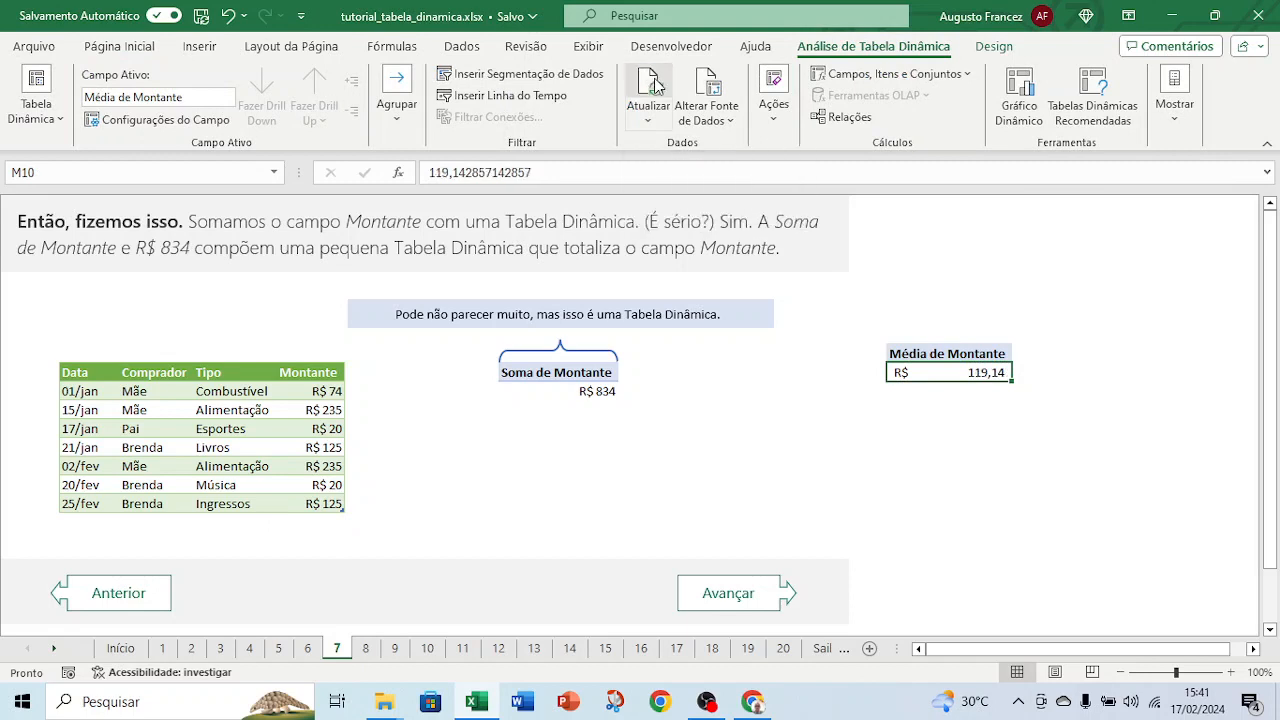